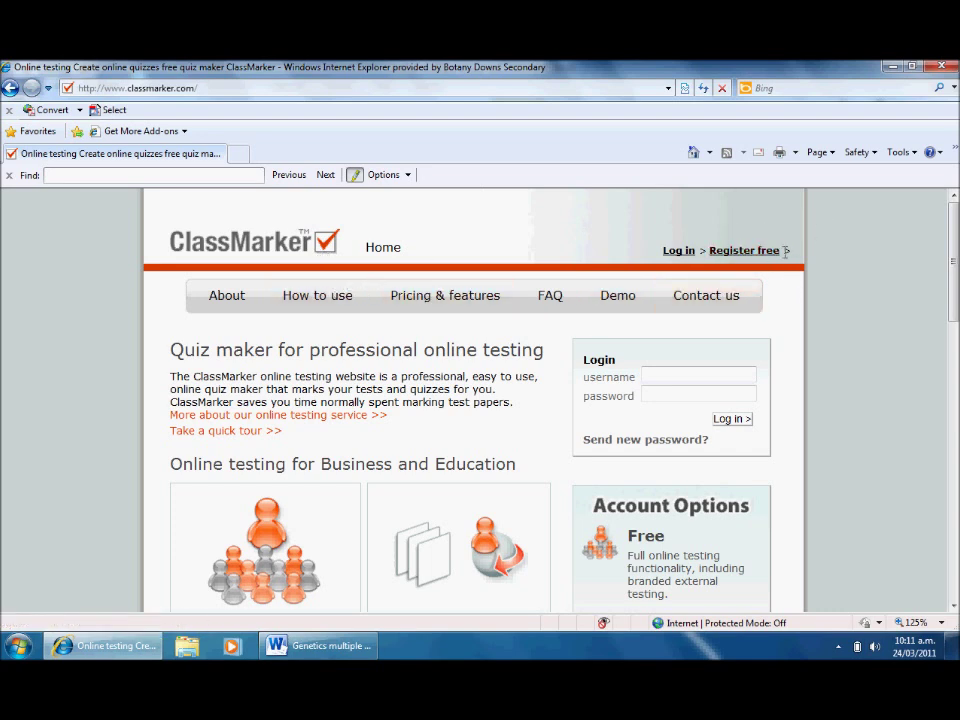
- Log in to ClassMarker with the teacher account's username and password
click(712, 375)
text(mrclay)
key(Tab)
text(•••••••)
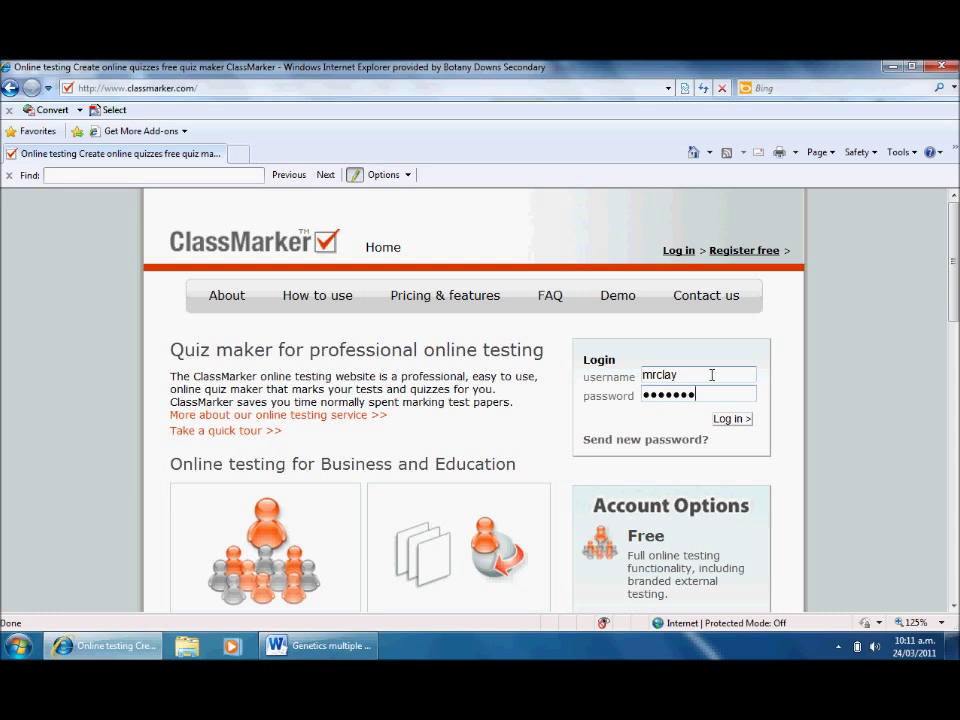
click(730, 424)
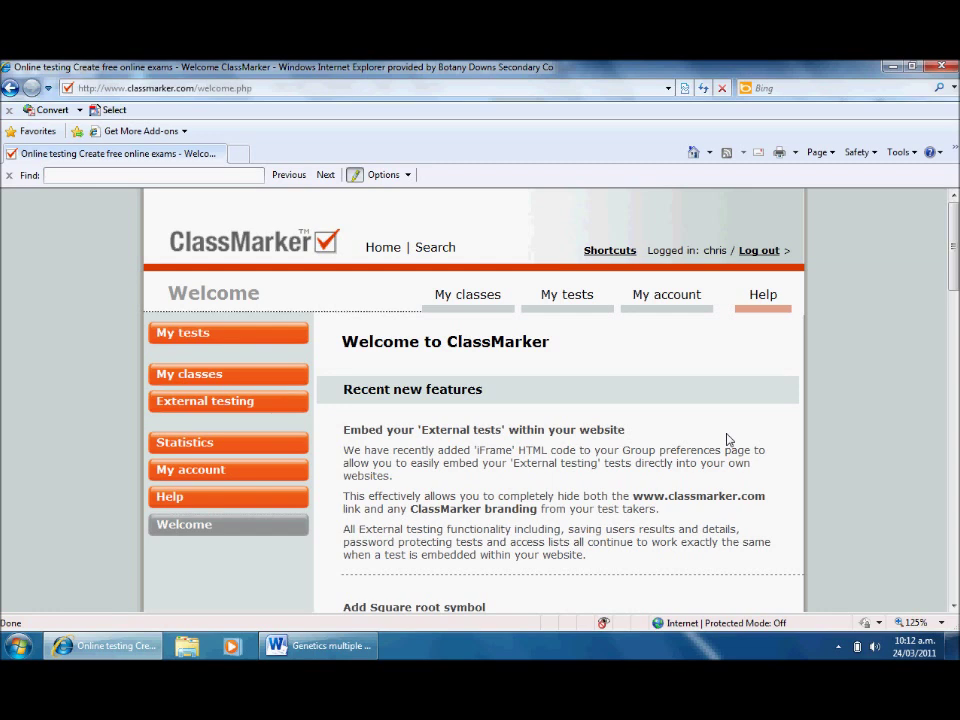
- Create a new test named 'year 9 plants' in the Generic category
click(242, 336)
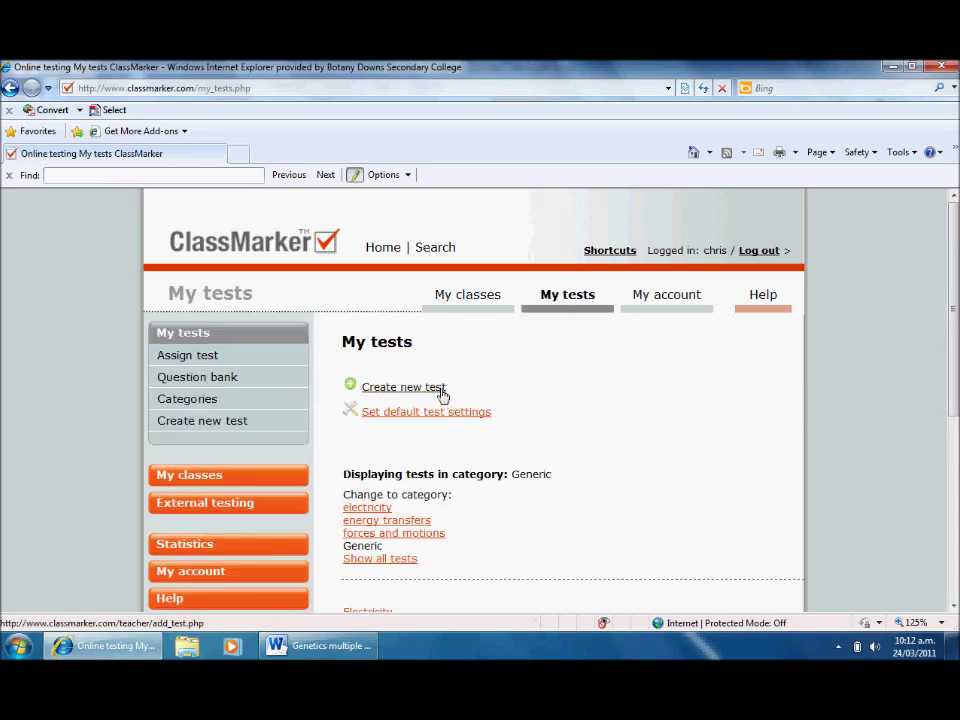
click(442, 390)
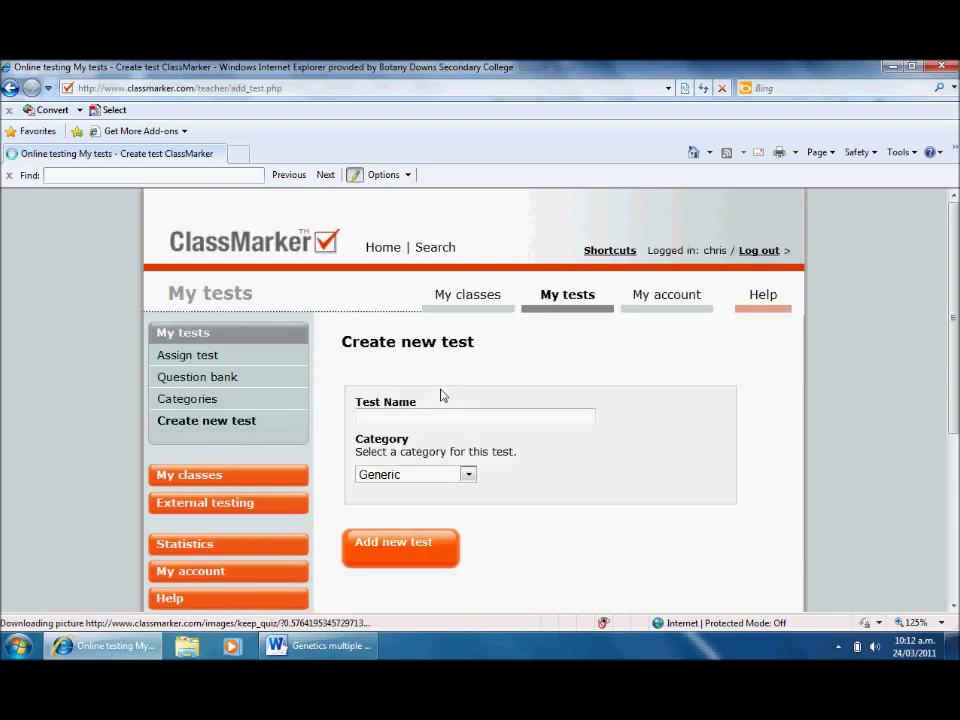
click(443, 419)
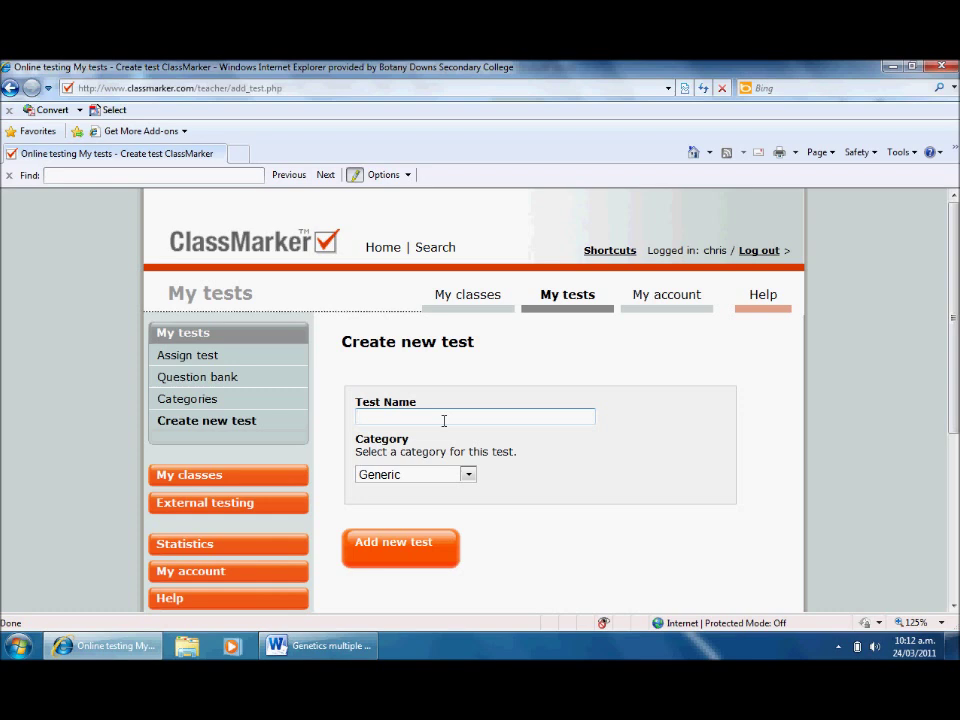
text(year 9 plants)
click(432, 549)
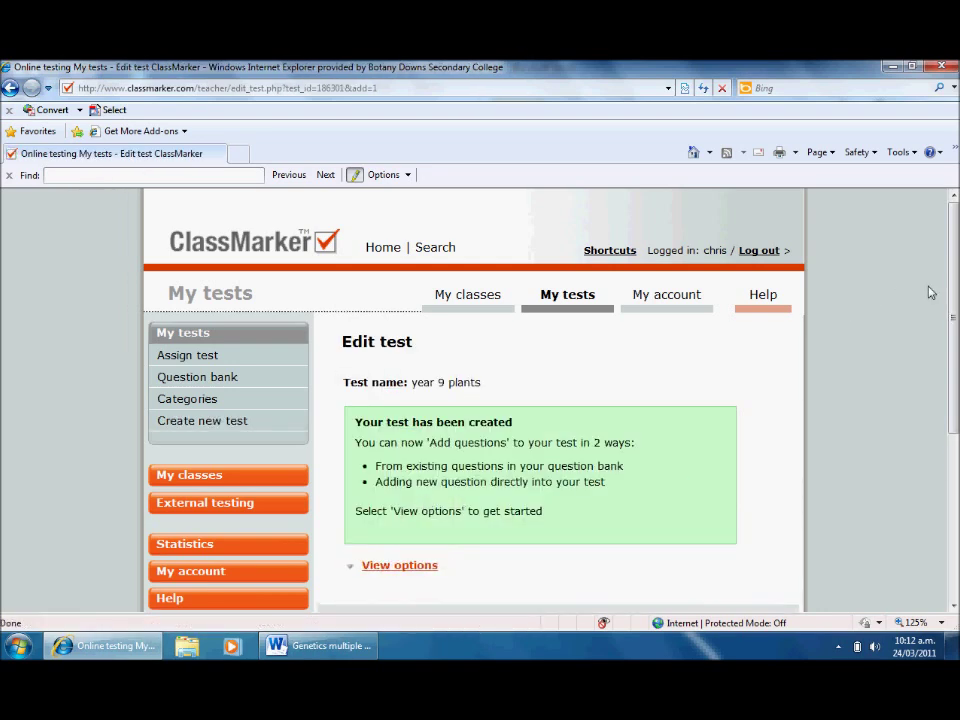
- Expand the year 9 plants test options and choose to enter new questions directly
drag(952, 298, 952, 384)
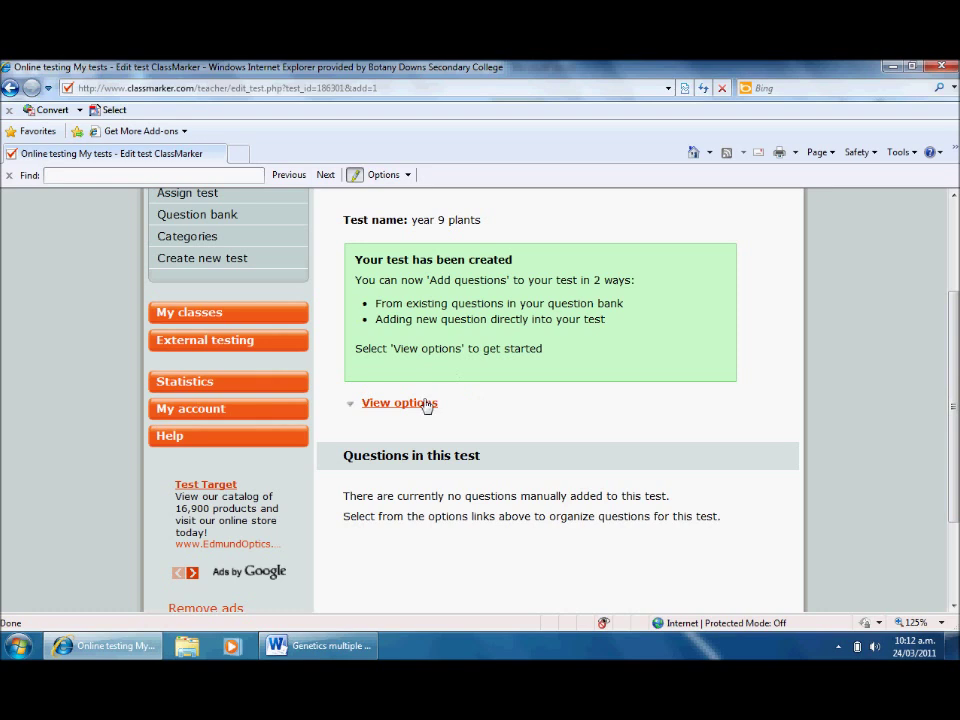
click(428, 403)
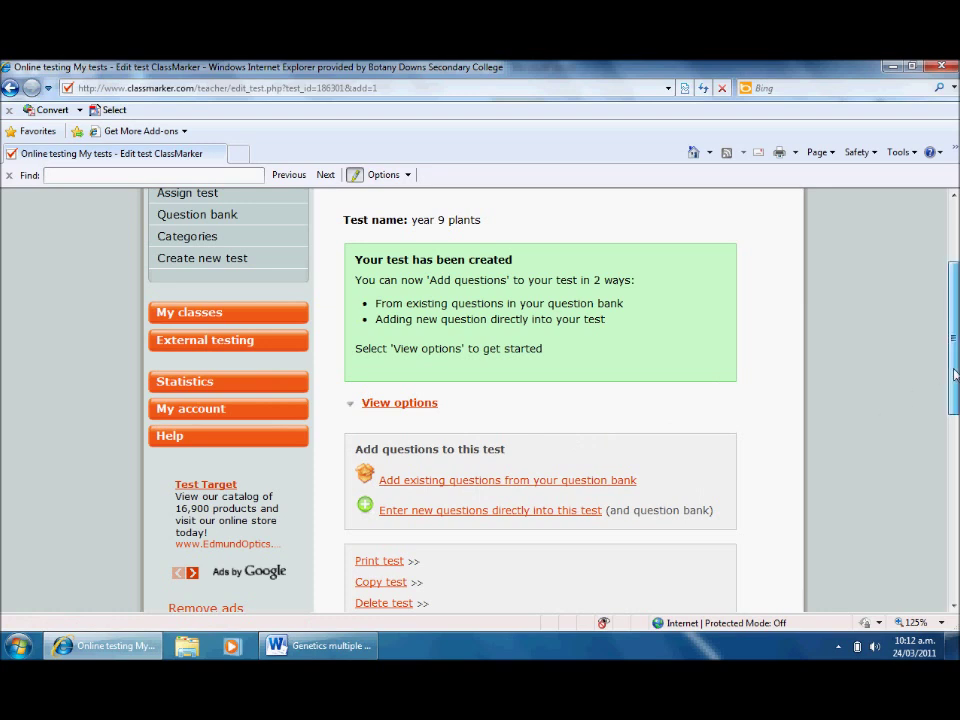
scroll(955, 380, down, 1)
scroll(955, 380, down, 2)
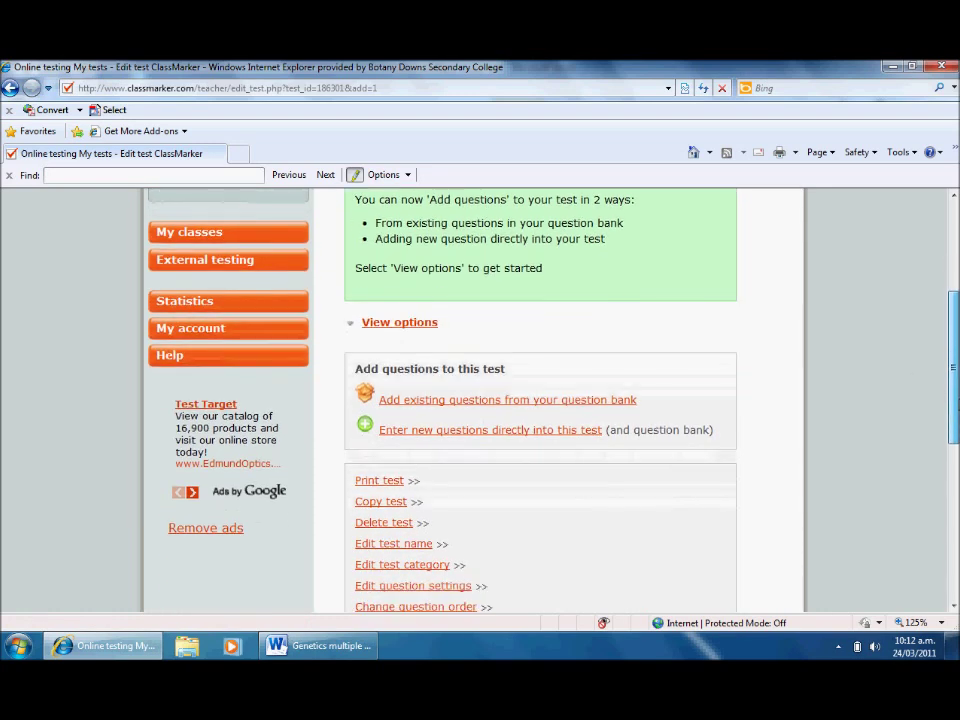
click(470, 432)
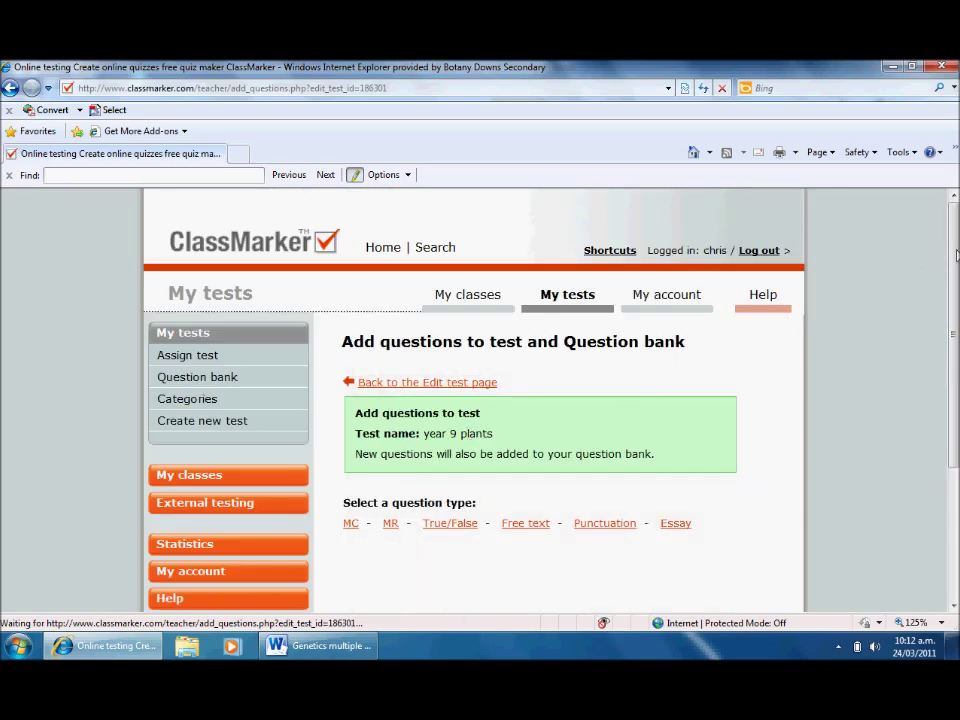
drag(955, 256, 955, 302)
scroll(506, 455, down, 1)
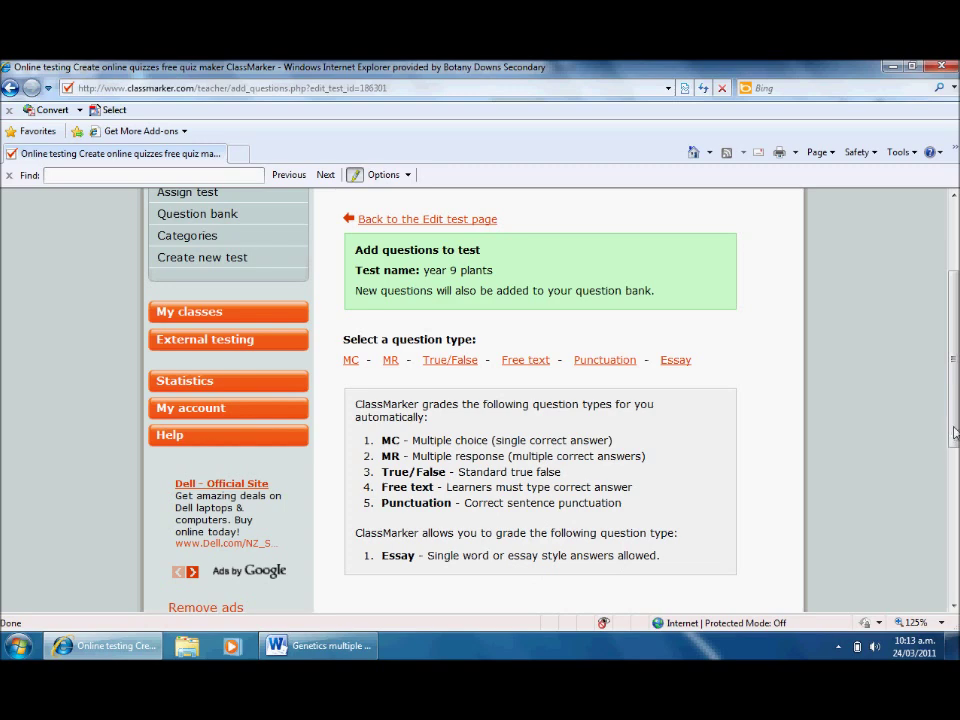
drag(955, 432, 955, 465)
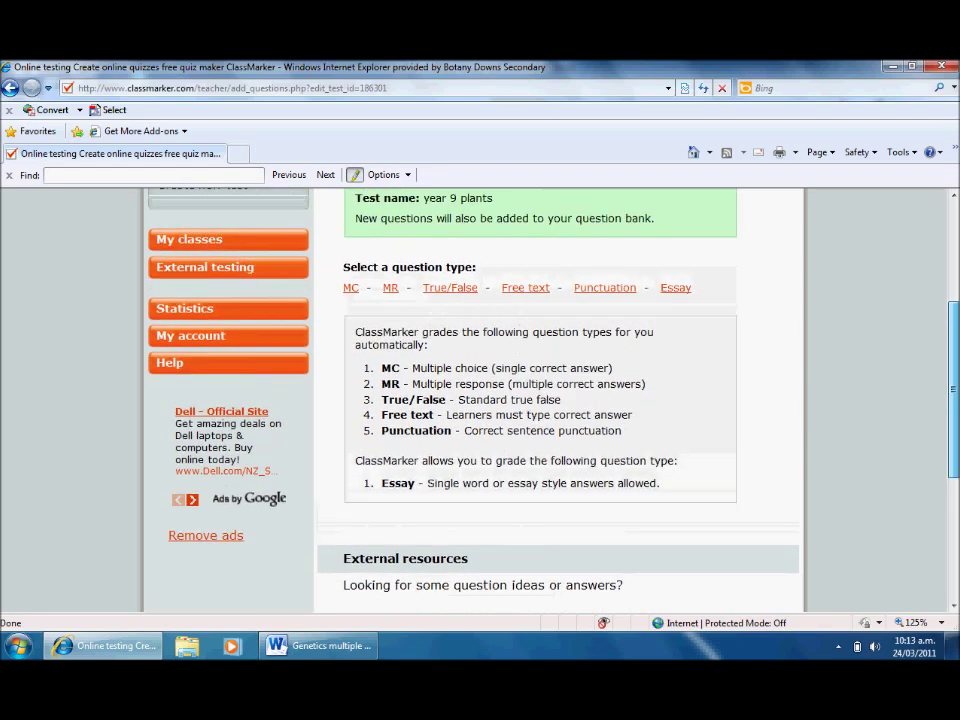
- Start a multiple-choice question: 'Which part of a plant is involved in reproduction?'
click(350, 287)
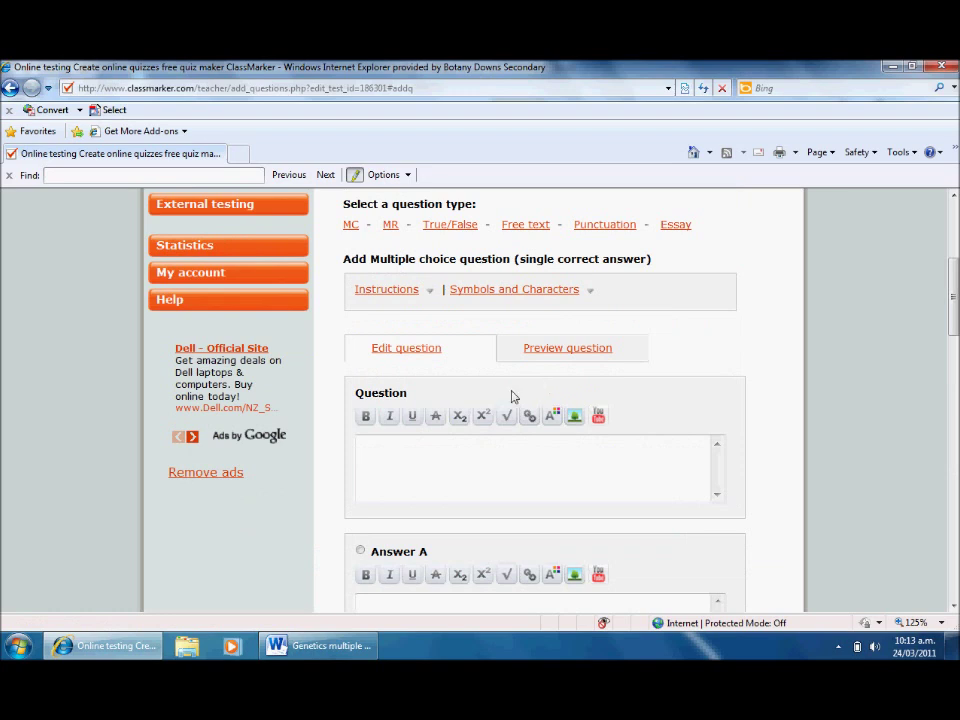
click(416, 452)
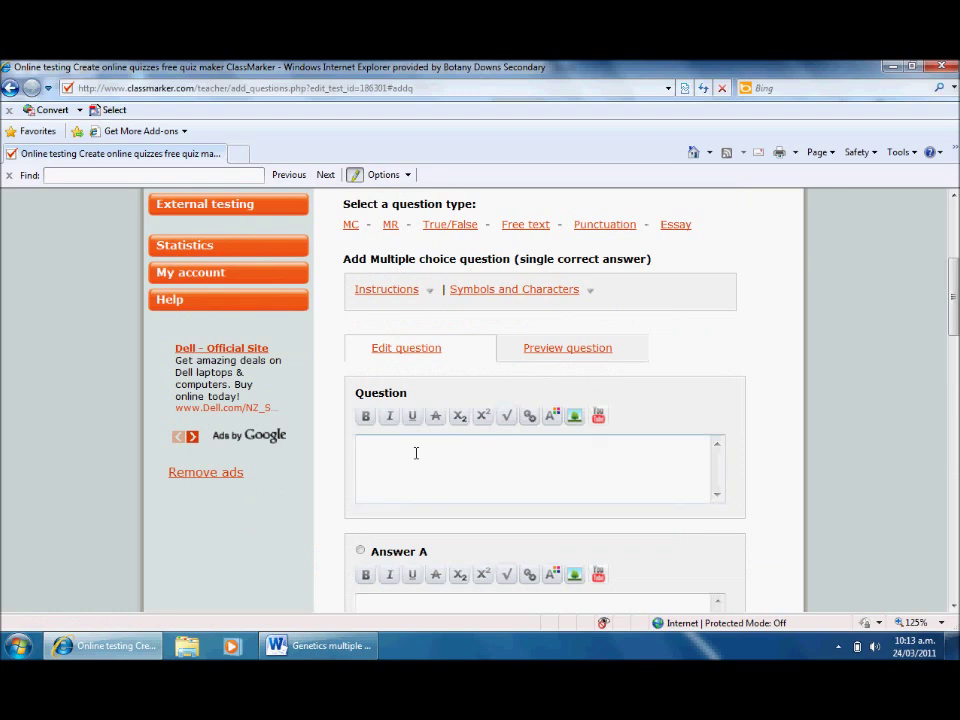
text(Which part of a plant is involv)
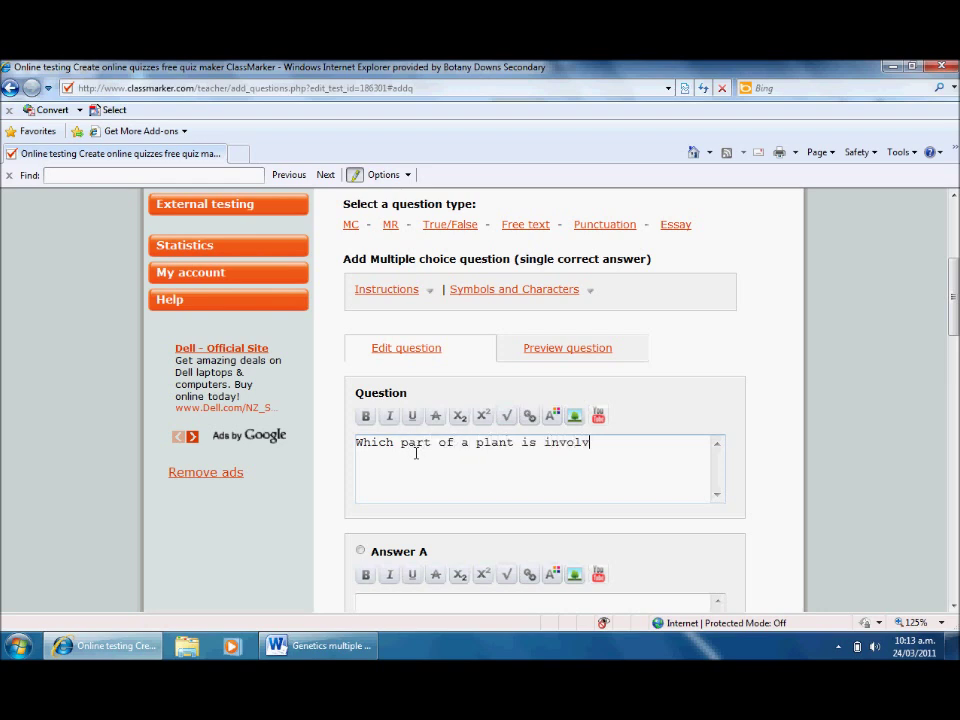
text(ed in reproduction)
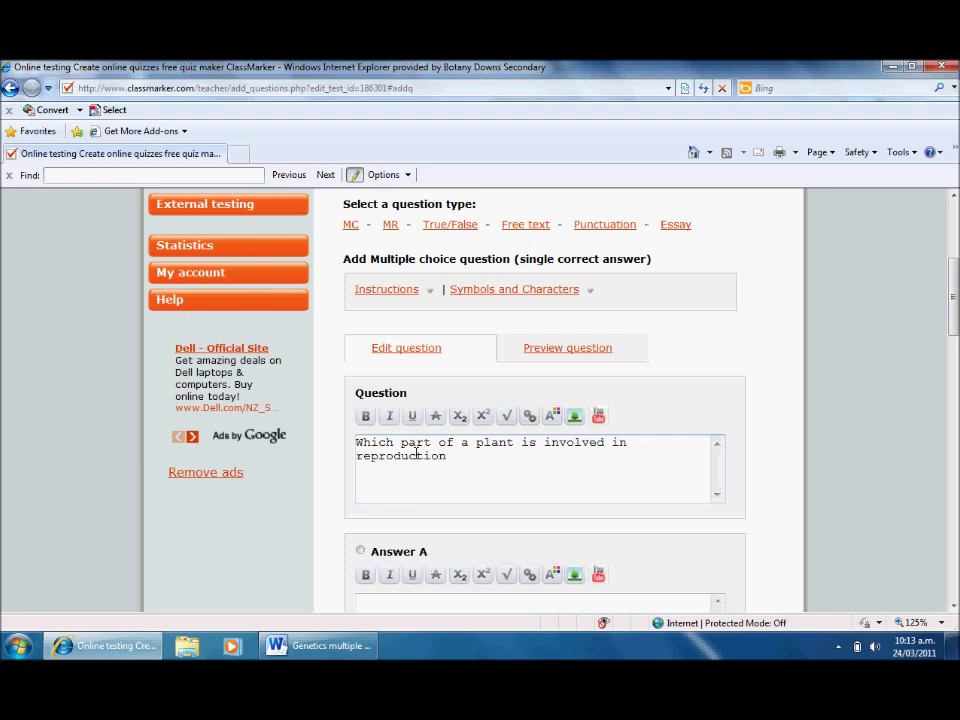
text(??)
key(BackSpace)
scroll(956, 308, down, 2)
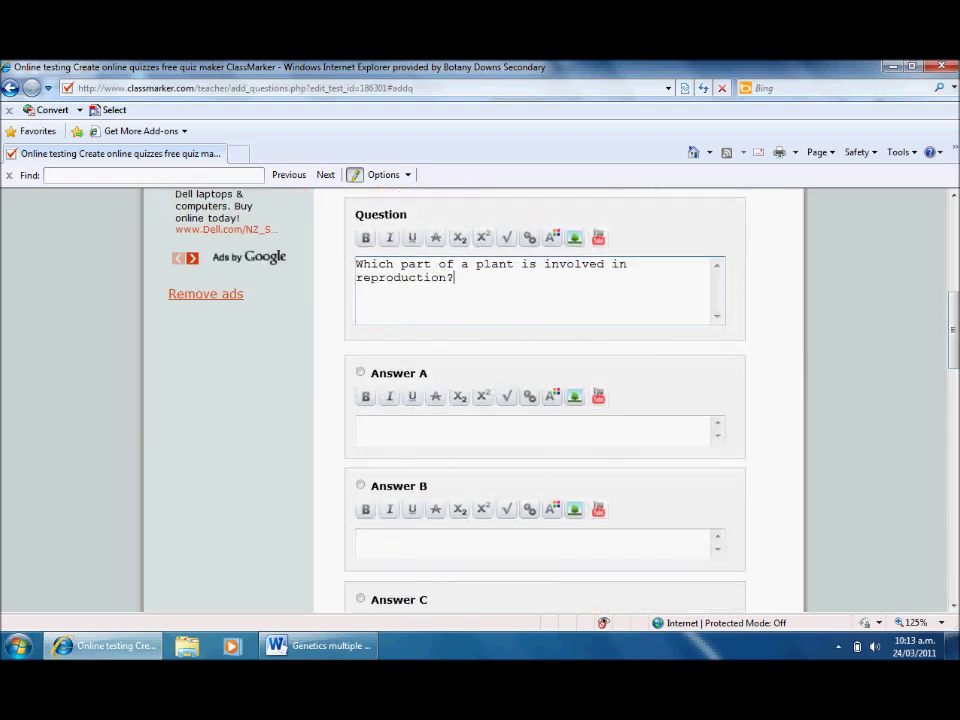
- Enter the answer options roots, leaves, flowers and stem
click(600, 426)
text(roots)
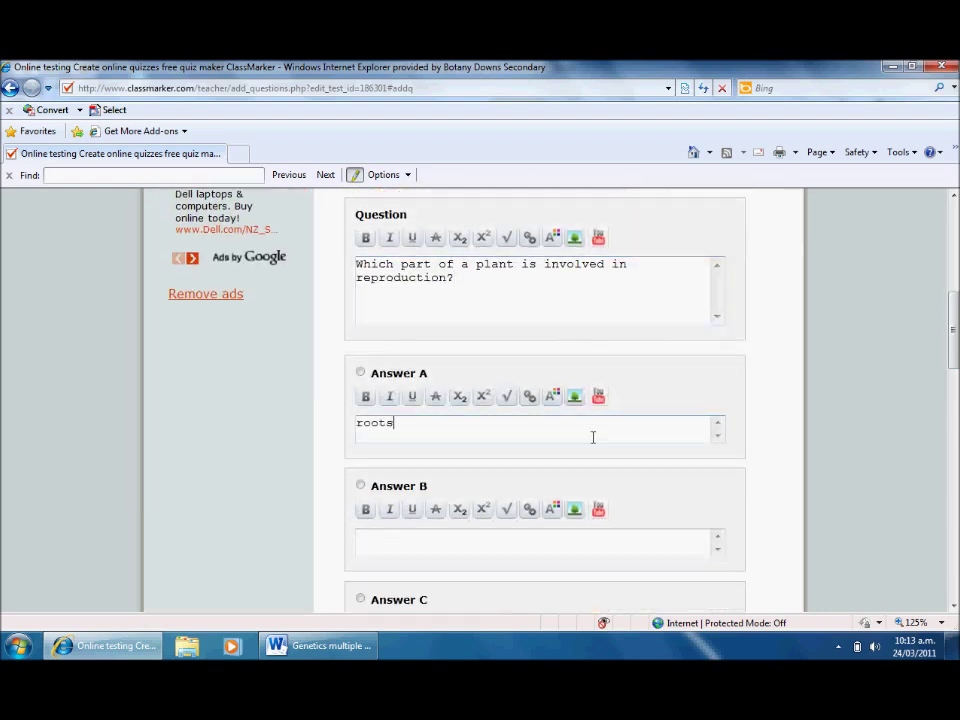
click(542, 532)
text(leaves)
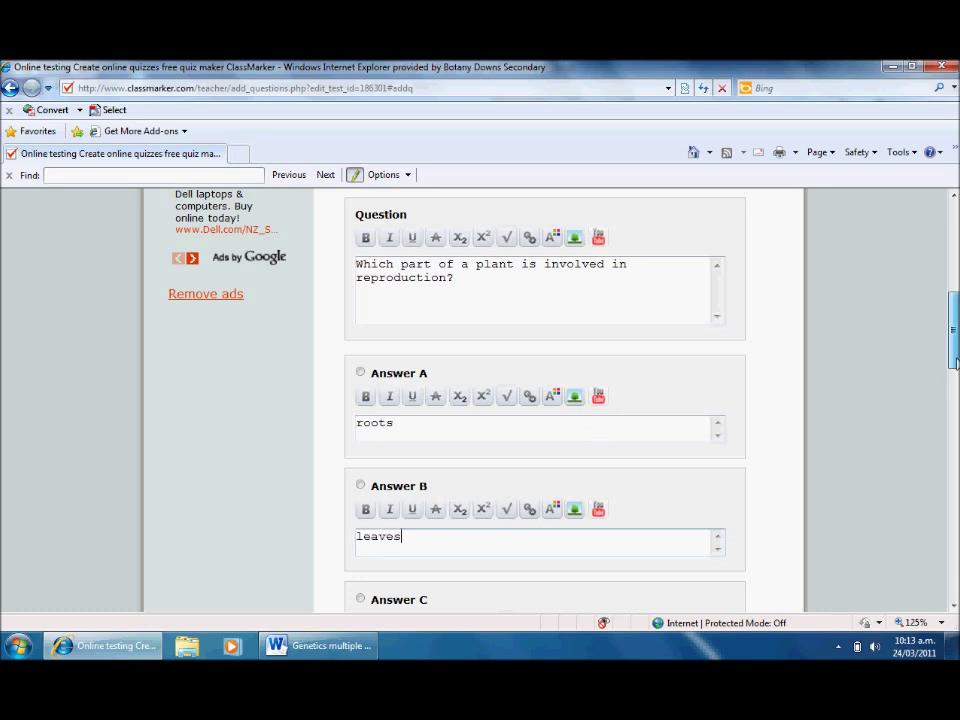
scroll(956, 370, down, 2)
click(550, 449)
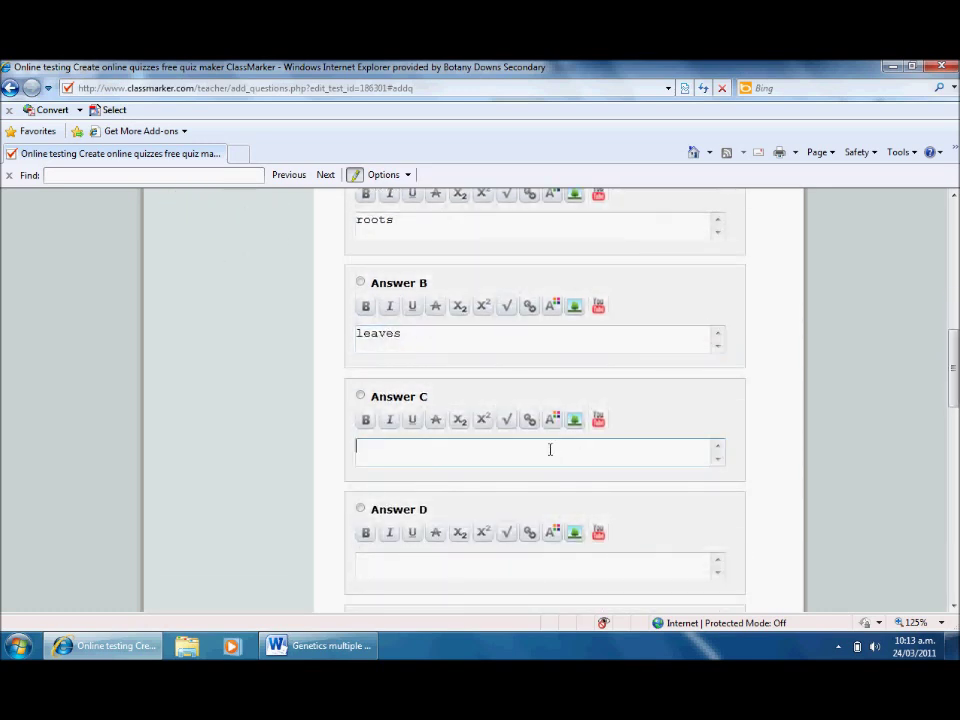
text(flowers)
key(BackSpace)
text(s)
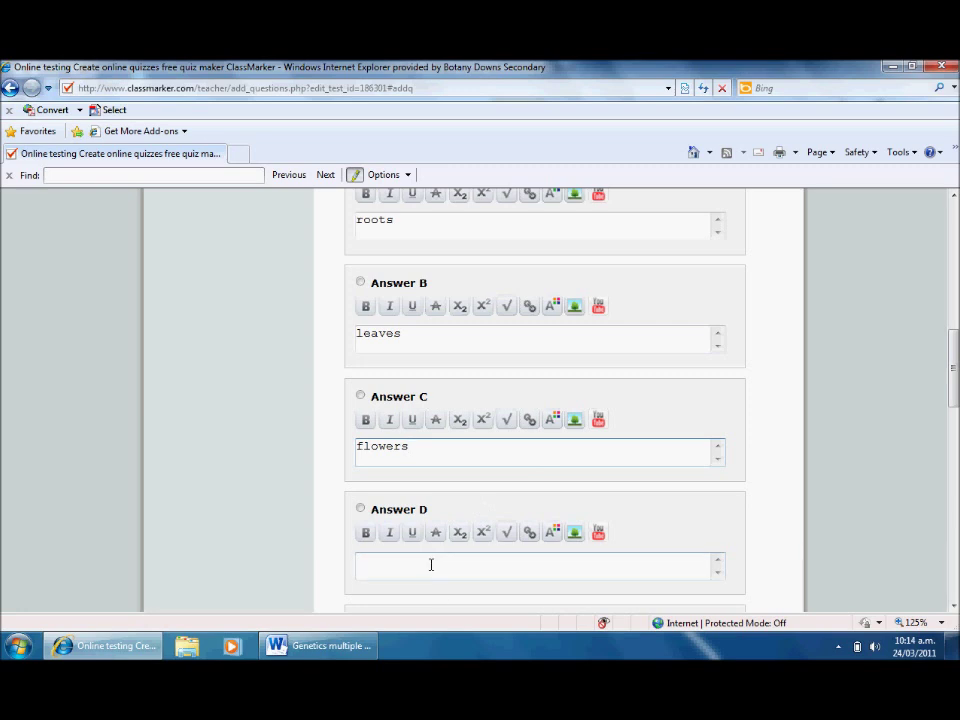
click(428, 561)
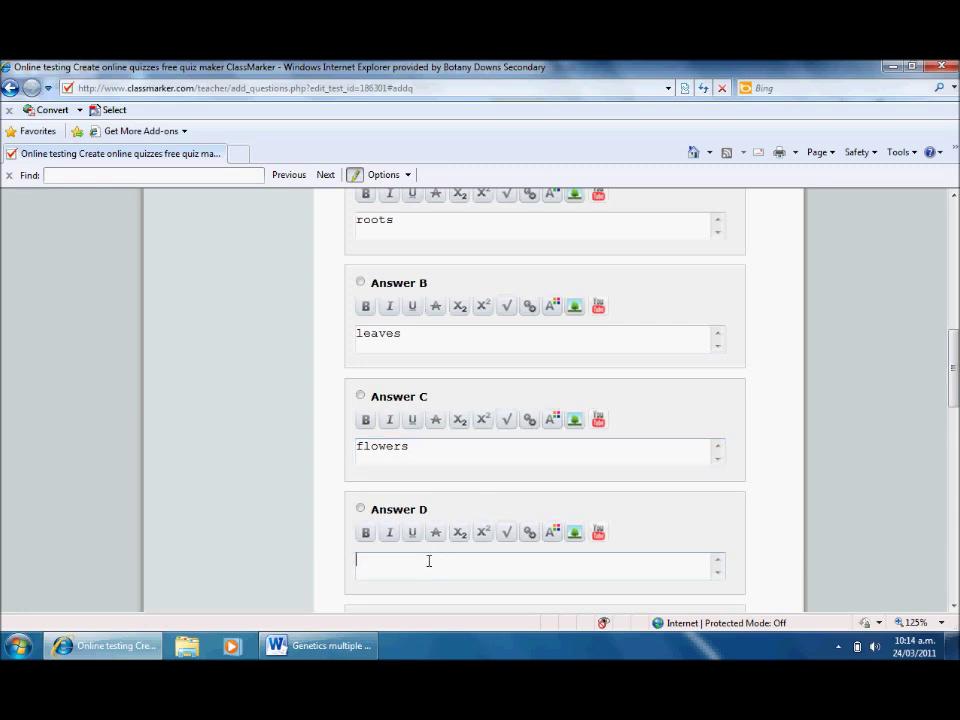
text(stem)
- Mark flowers as the correct answer and add the question to the test
click(361, 397)
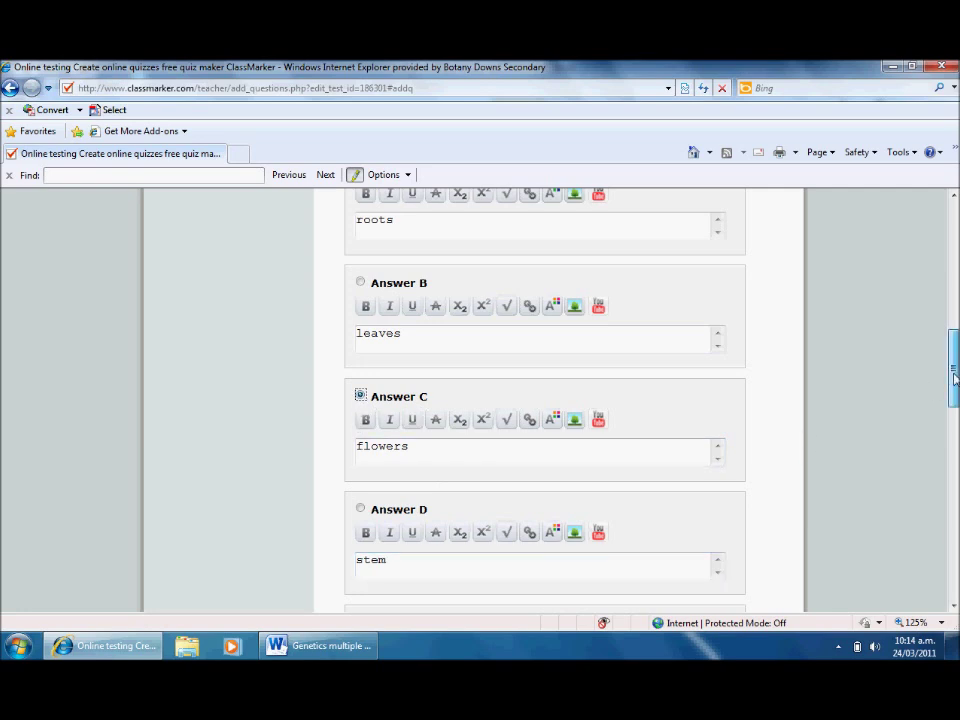
drag(954, 378, 954, 500)
scroll(432, 423, down, 1)
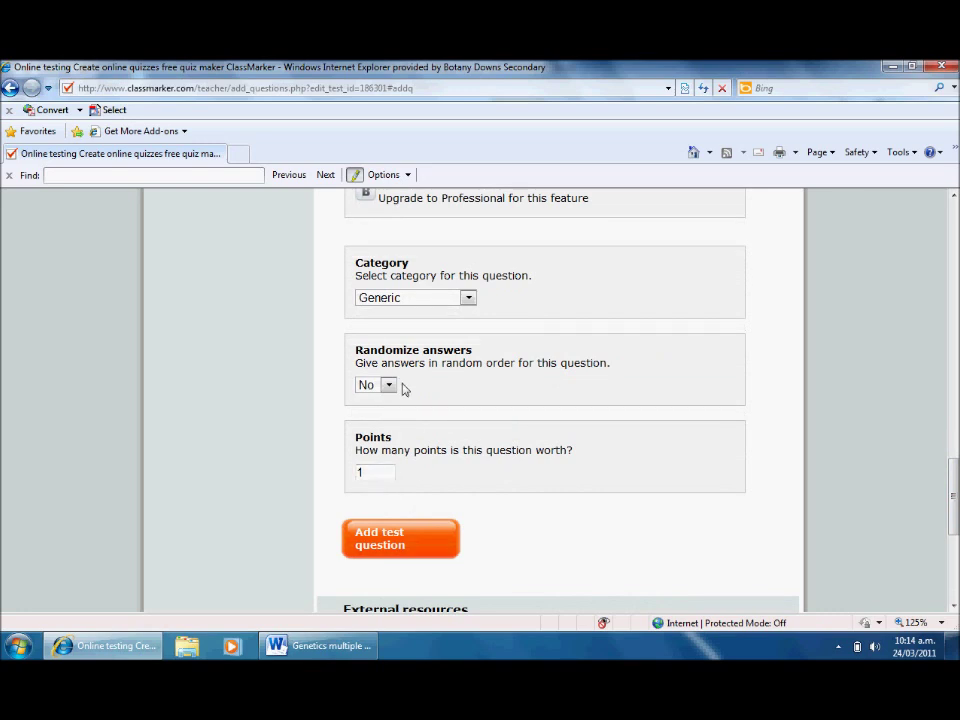
click(420, 538)
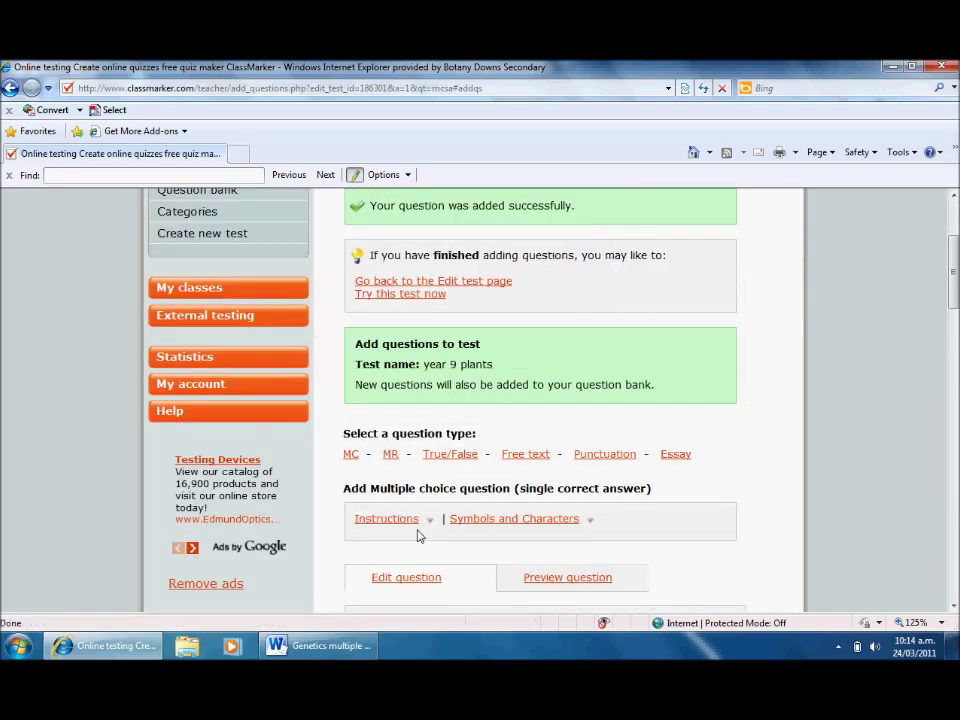
- Check the 'question added successfully' message, then go to My classes
scroll(420, 538, down, 1)
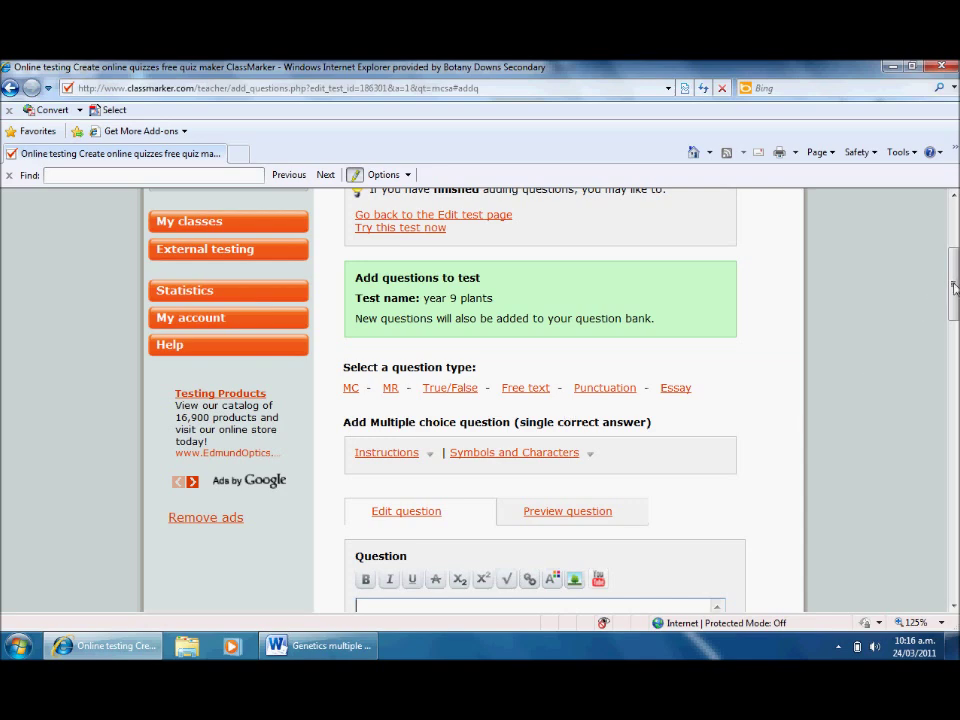
drag(954, 287, 954, 256)
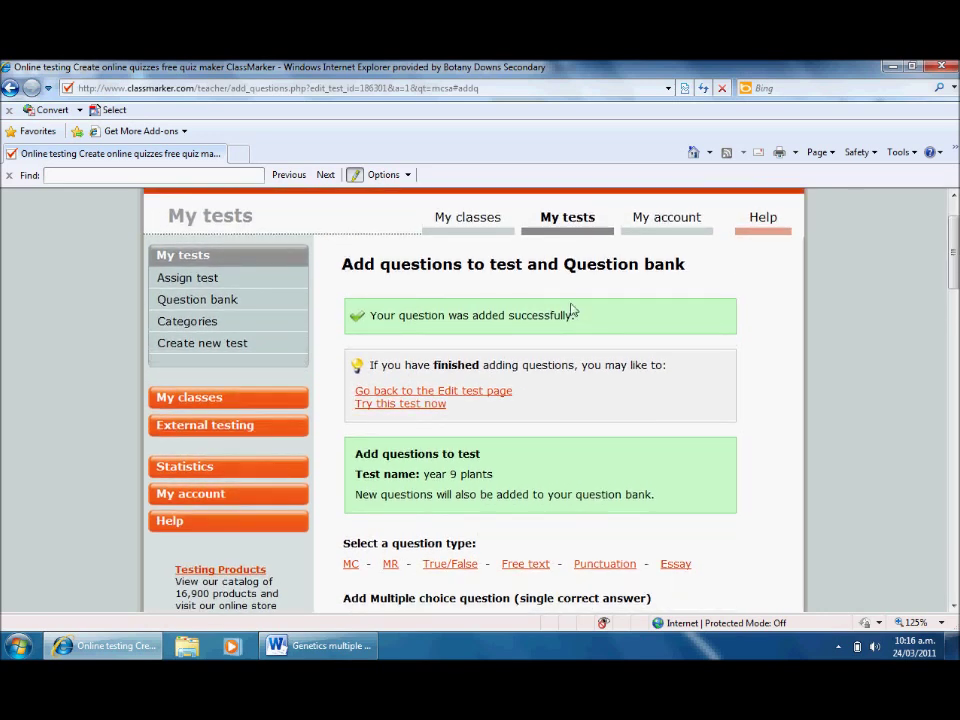
click(479, 224)
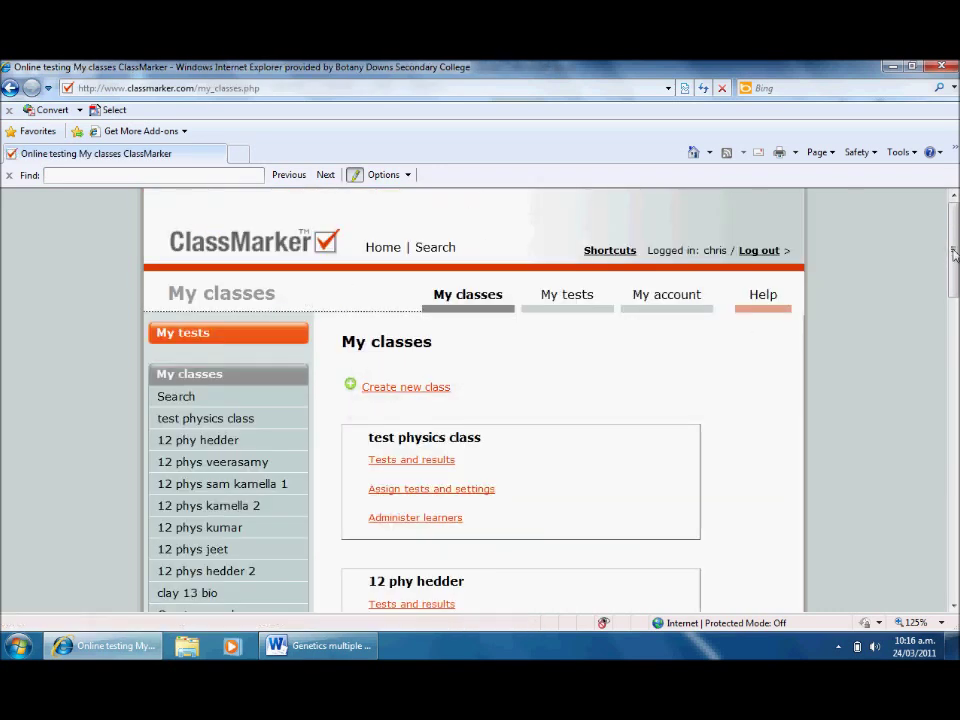
- Create a new class named '9j5'
scroll(280, 508, down, 3)
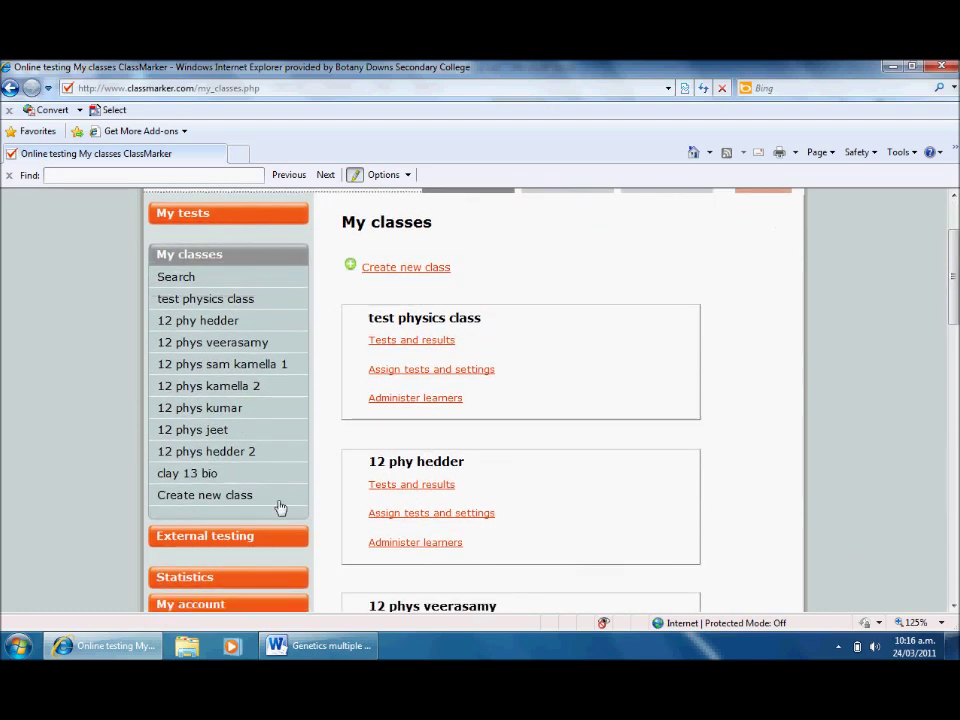
click(255, 496)
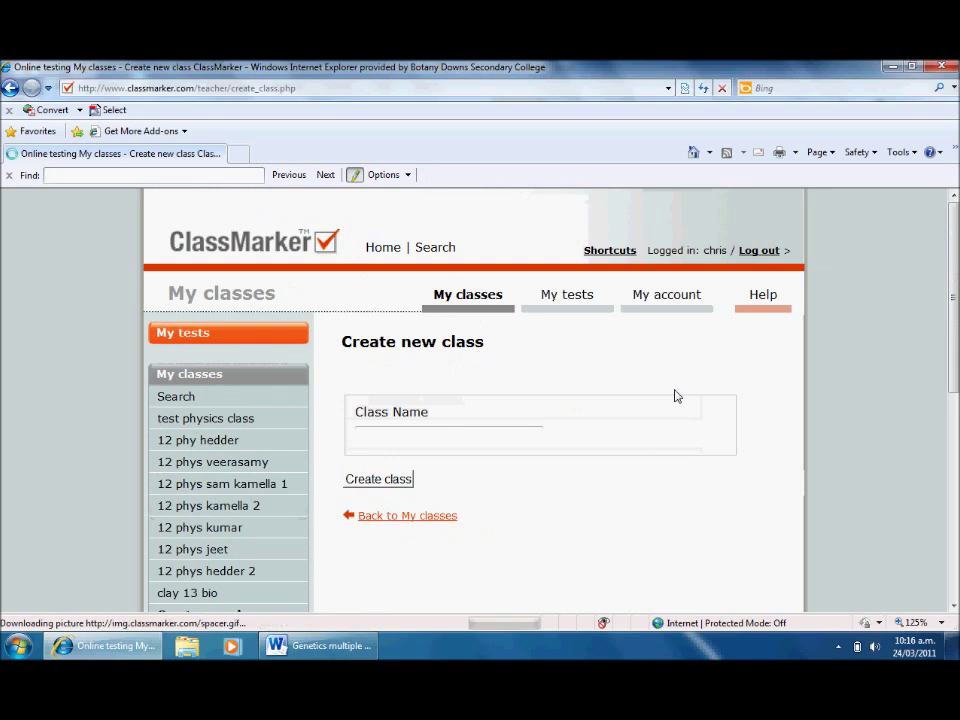
click(474, 435)
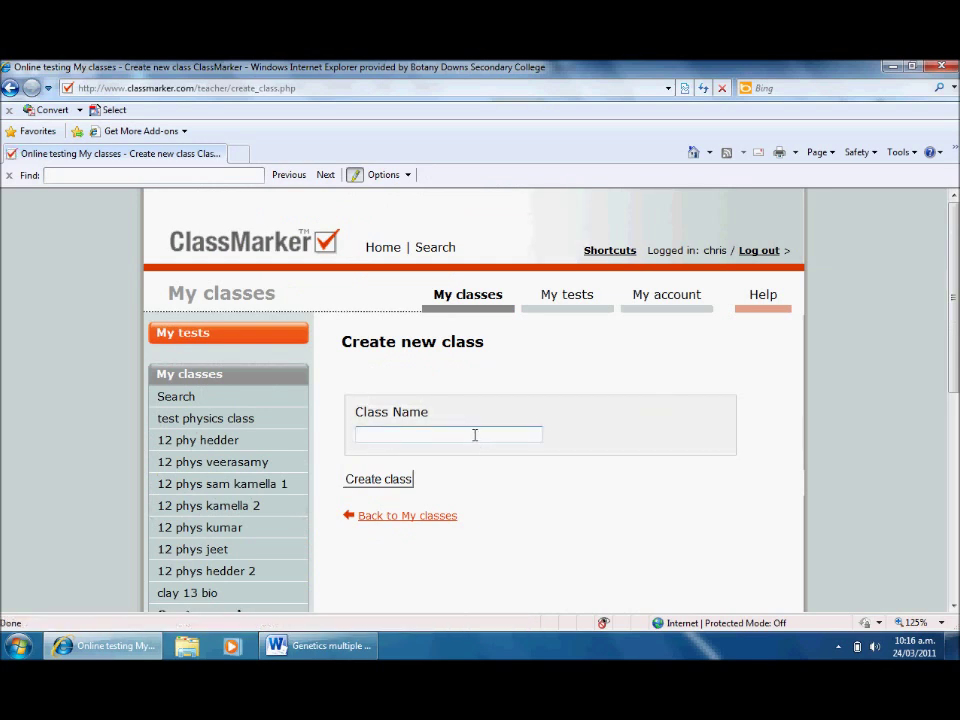
text(9j5)
scroll(955, 296, down, 1)
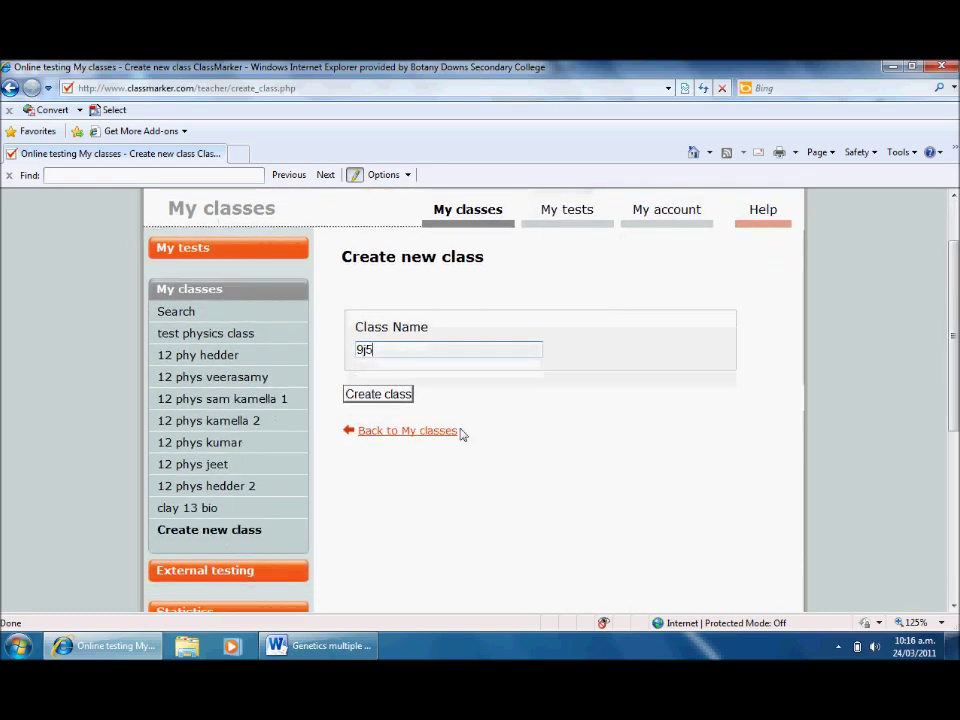
click(399, 396)
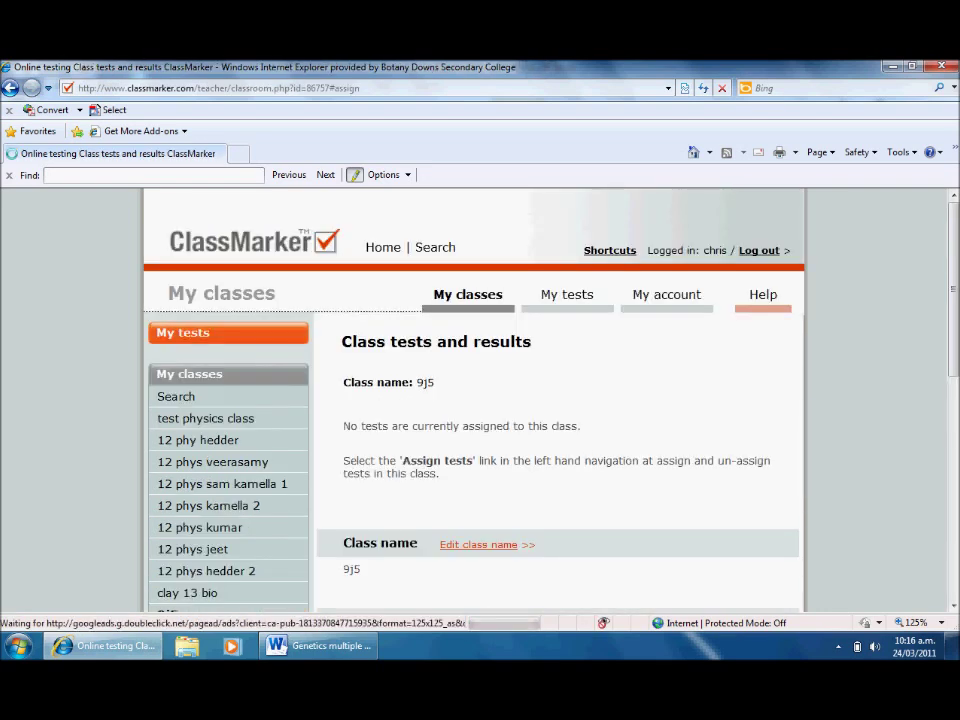
- Open the Administer learners page for class 9j5
drag(955, 296, 955, 352)
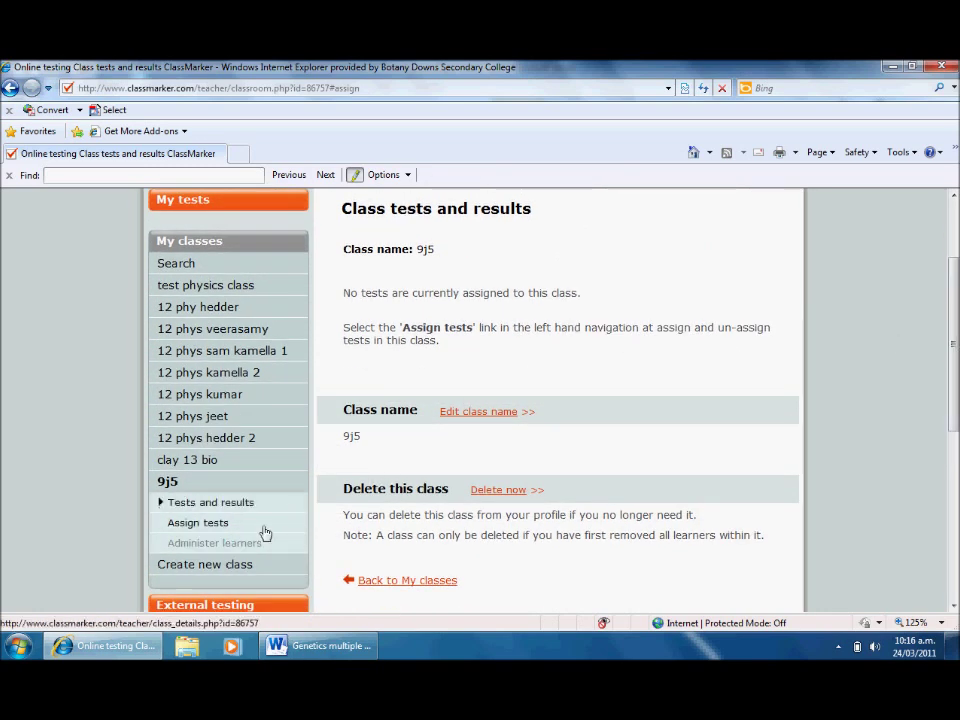
click(237, 546)
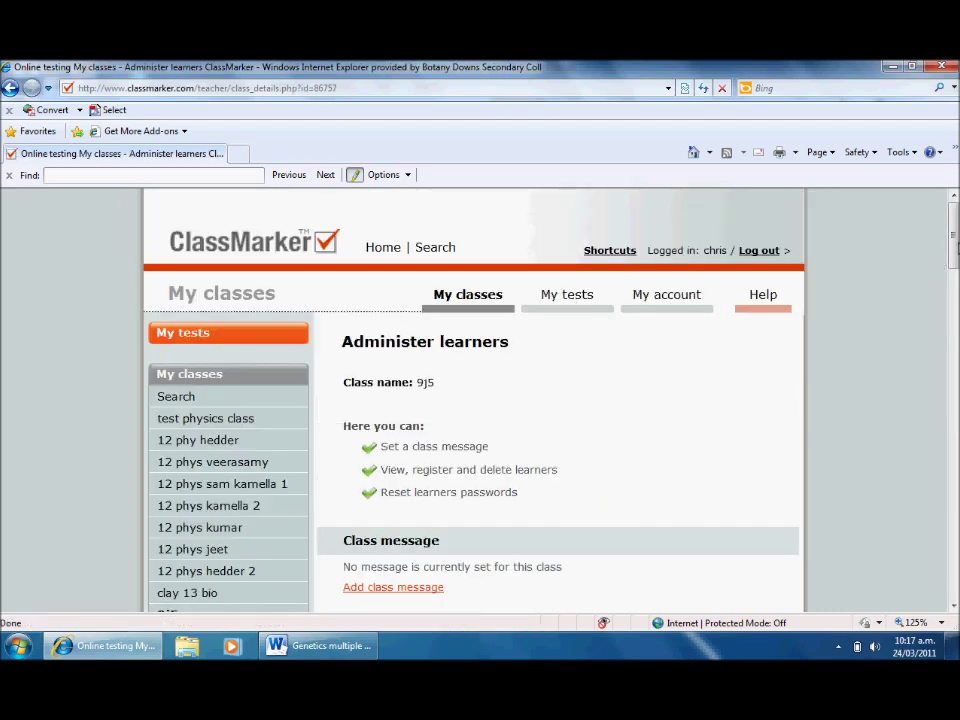
- Batch-register four learners in 9j5 by entering each first and last name per line
drag(955, 246, 955, 345)
click(409, 428)
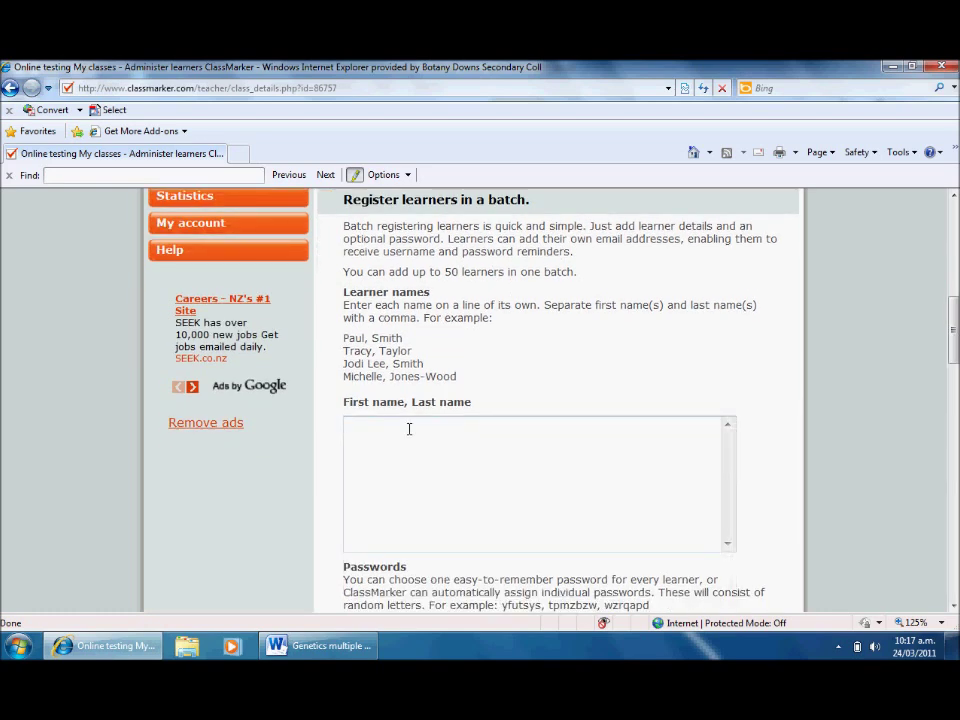
text(jo)
text(e, bloggs)
text( fred)
text(, bloggs)
text(susan)
text(, boyle)
key(Return)
text(janet)
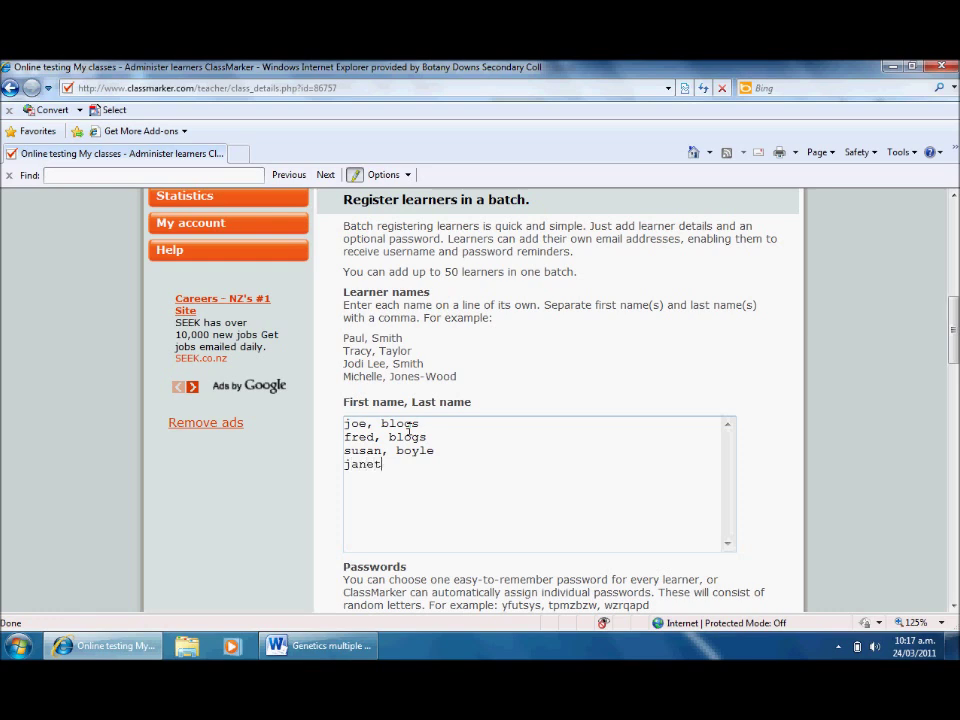
text(, jackson)
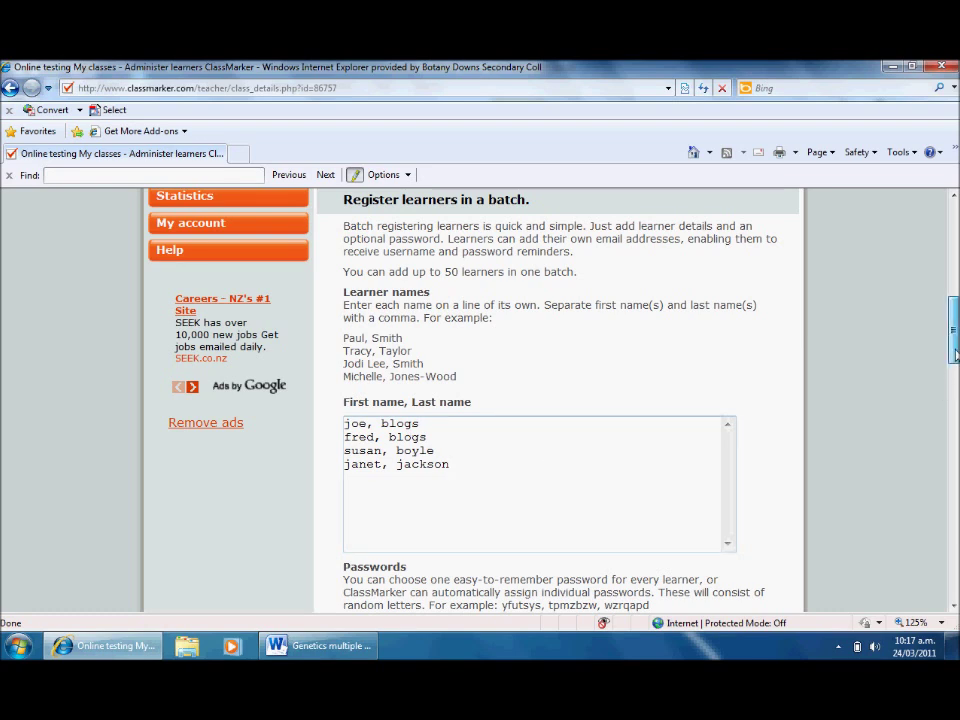
drag(954, 355, 954, 381)
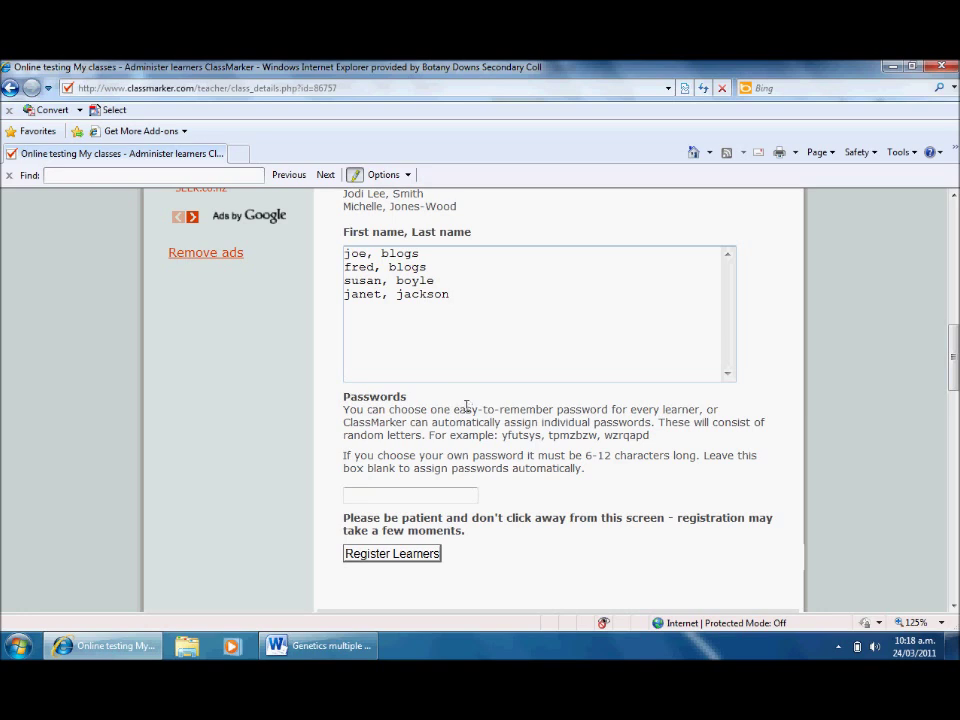
click(418, 556)
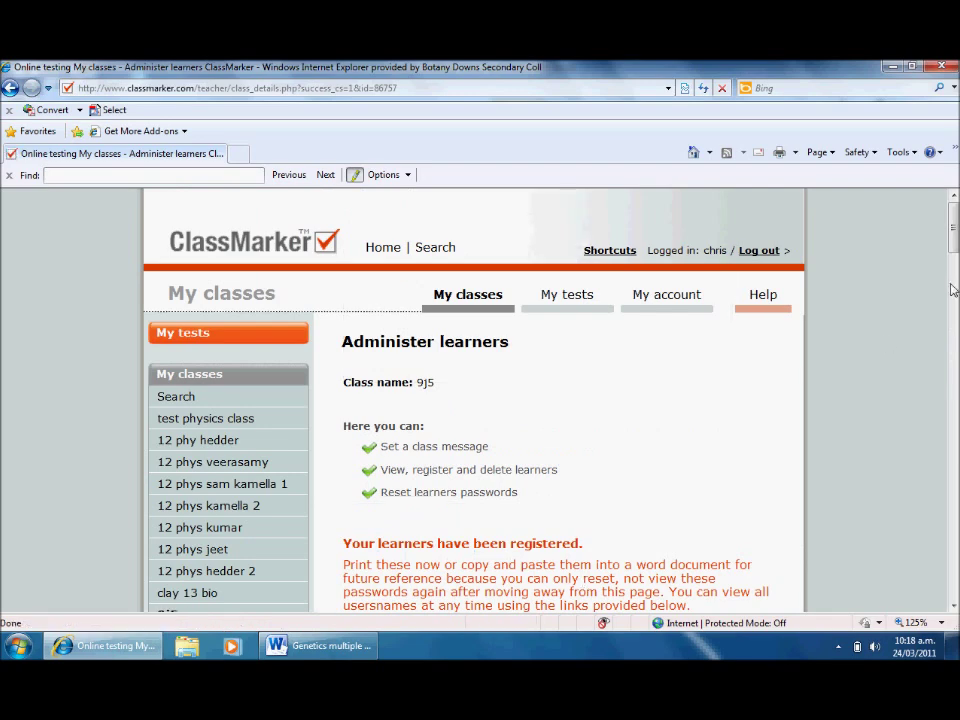
- Copy the registered learners' names, usernames and passwords and bring Word forward
drag(955, 240, 955, 280)
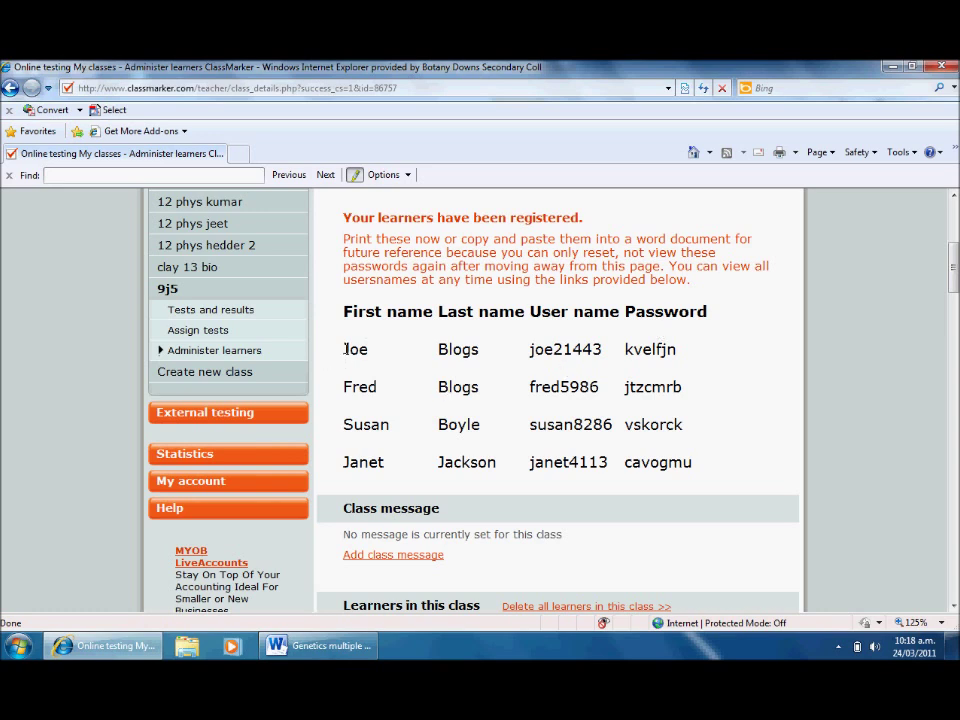
drag(345, 345, 662, 470)
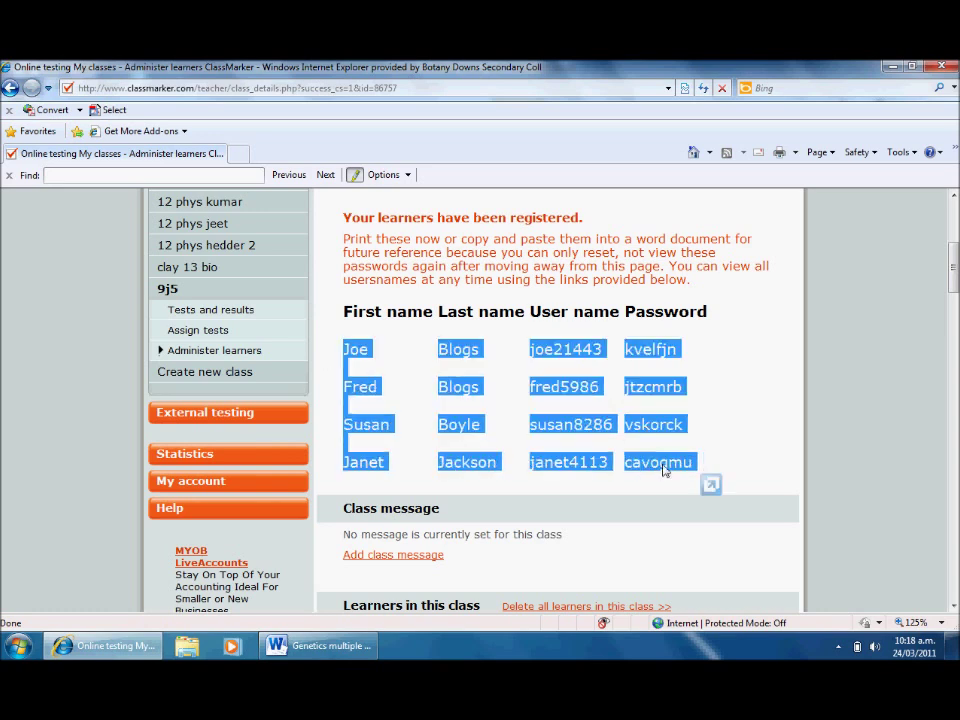
right_click(662, 470)
click(512, 187)
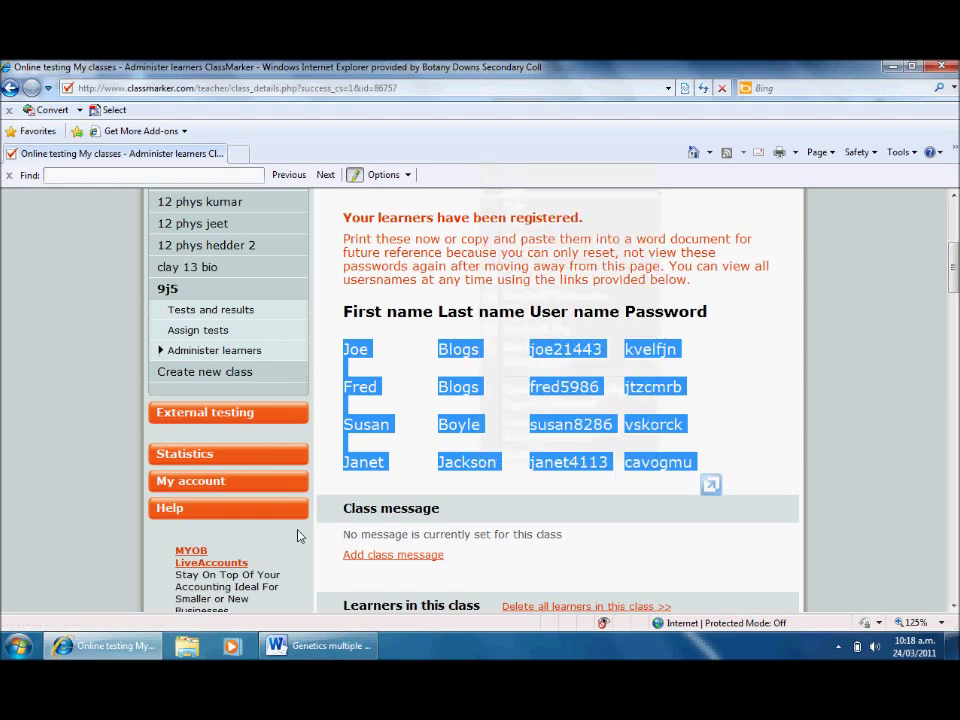
click(317, 646)
- Paste the copied learner logins into a new blank Word document, then return to ClassMarker
click(19, 86)
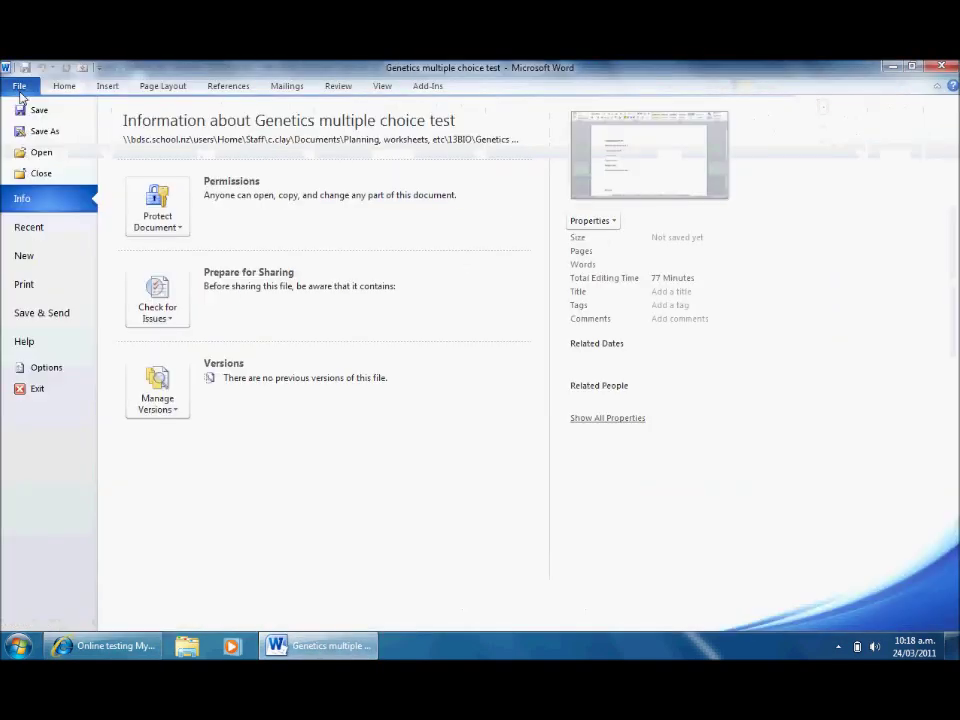
click(45, 257)
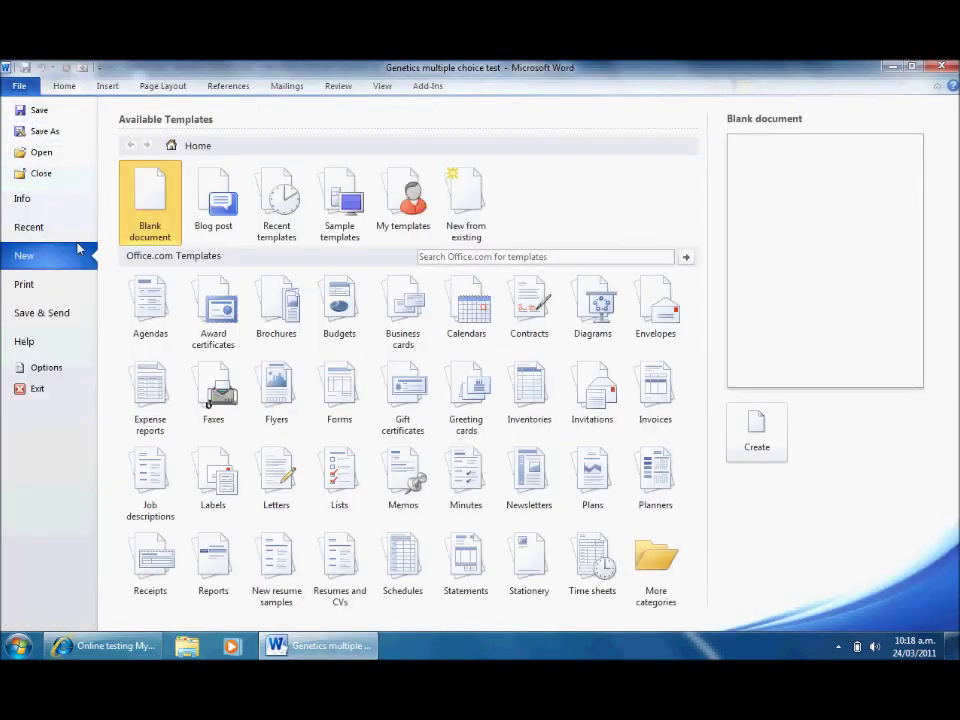
double_click(150, 200)
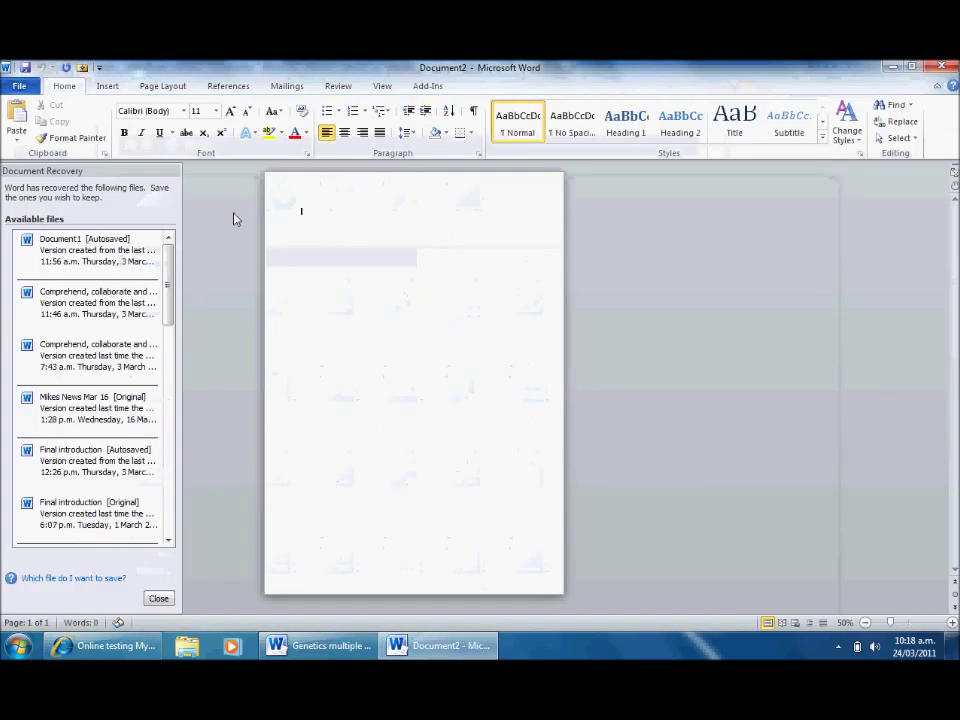
right_click(321, 210)
click(236, 272)
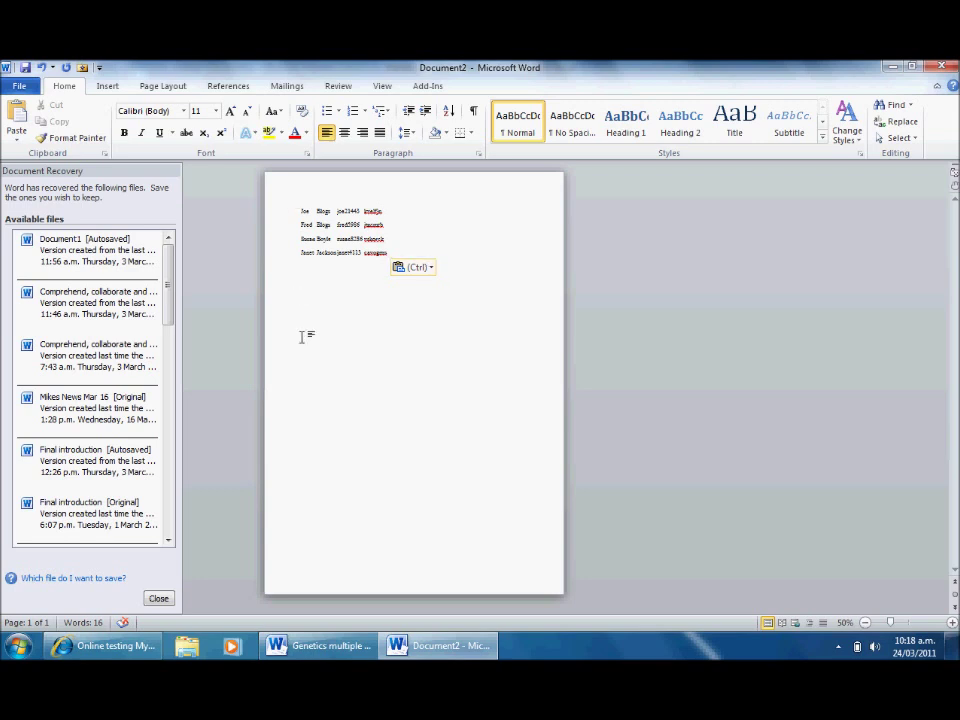
click(108, 652)
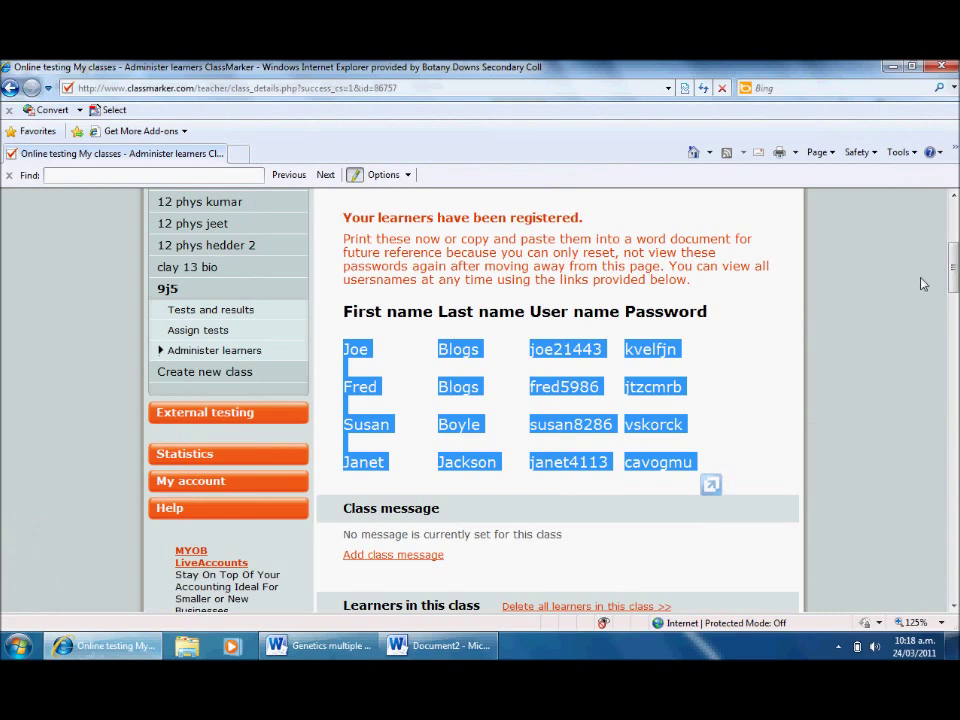
- From class 9j5's Assign tests list, open the assignment settings for the year 9 plants test
mouse_move(955, 270)
mouse_down()
mouse_move(955, 390)
mouse_move(947, 245)
mouse_move(948, 265)
mouse_up()
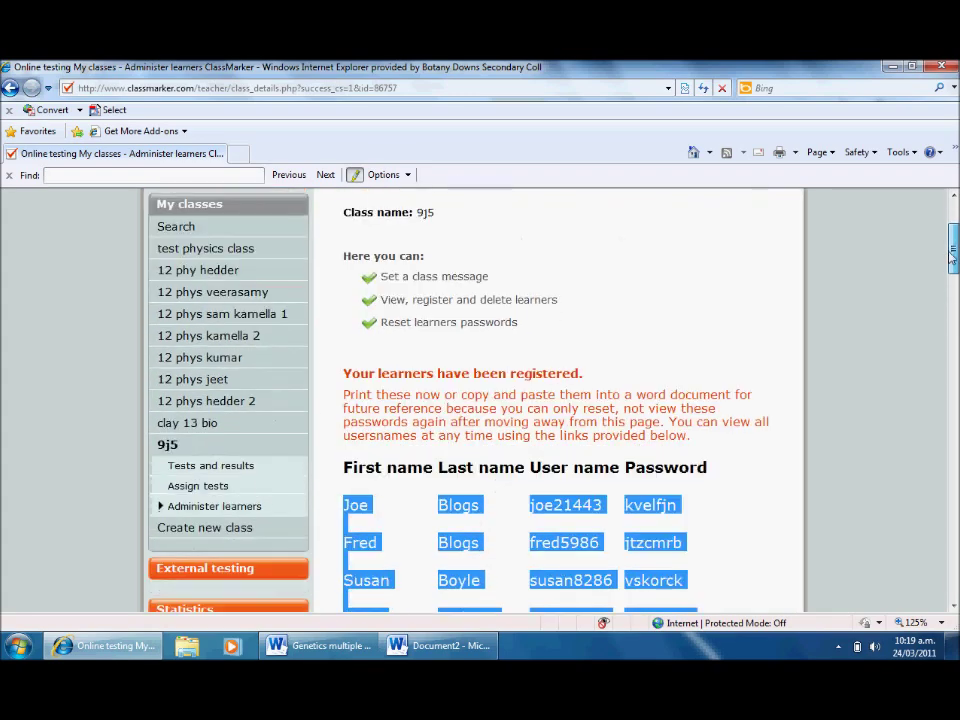
click(221, 490)
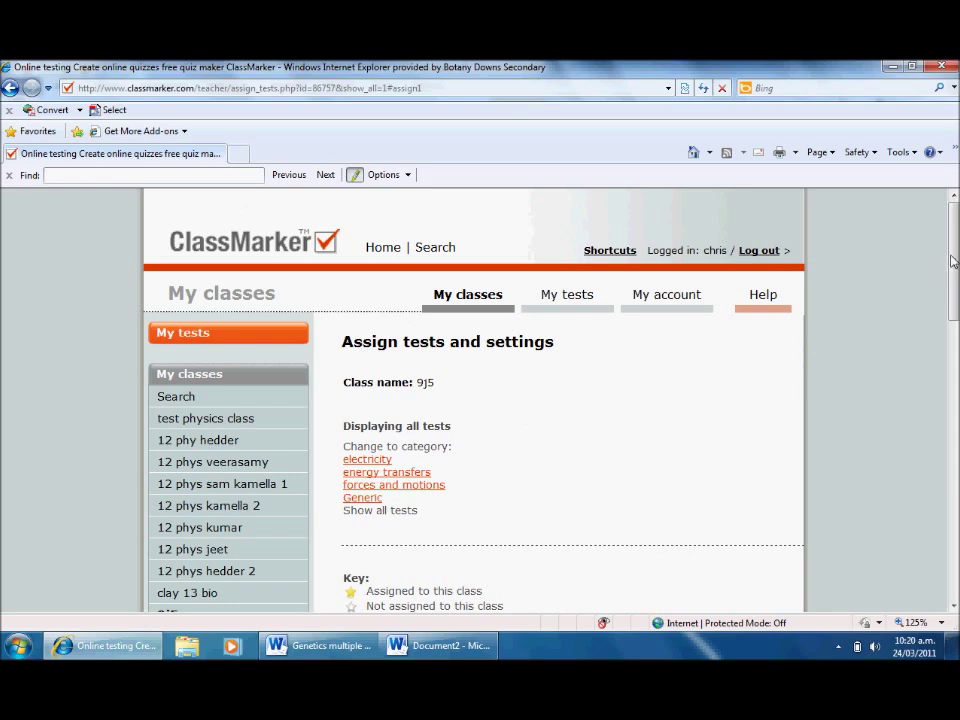
scroll(953, 261, down, 3)
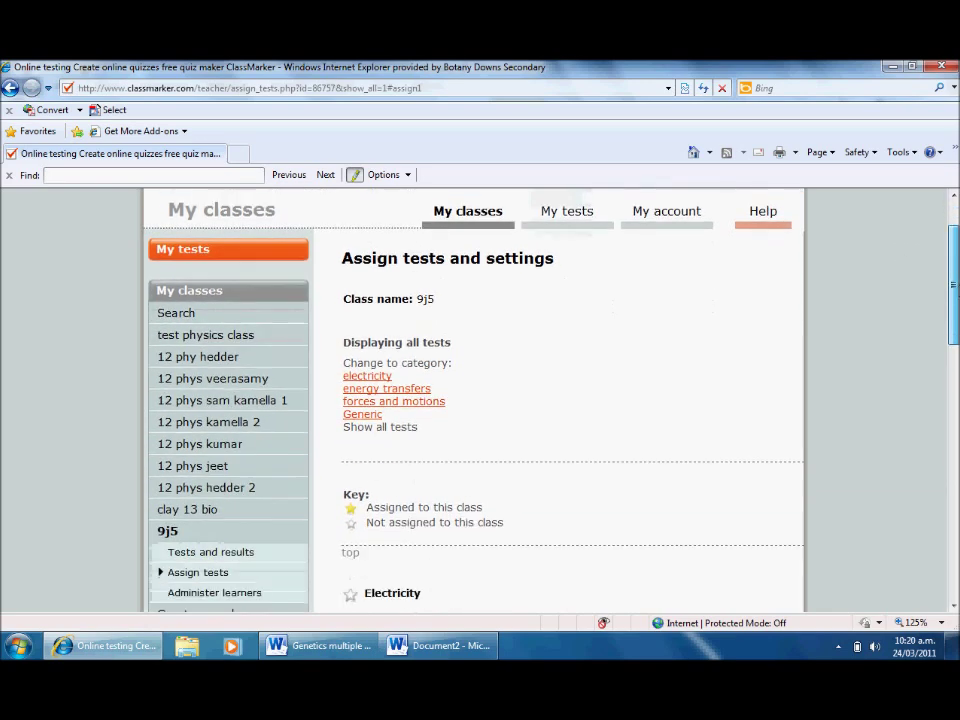
scroll(953, 261, down, 4)
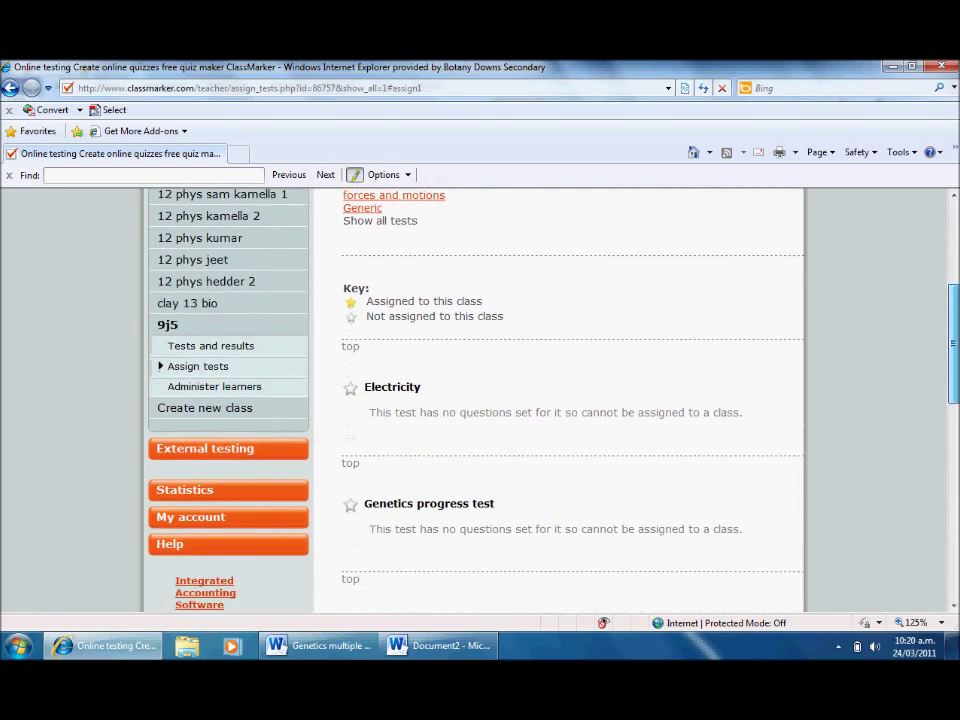
scroll(953, 261, down, 2)
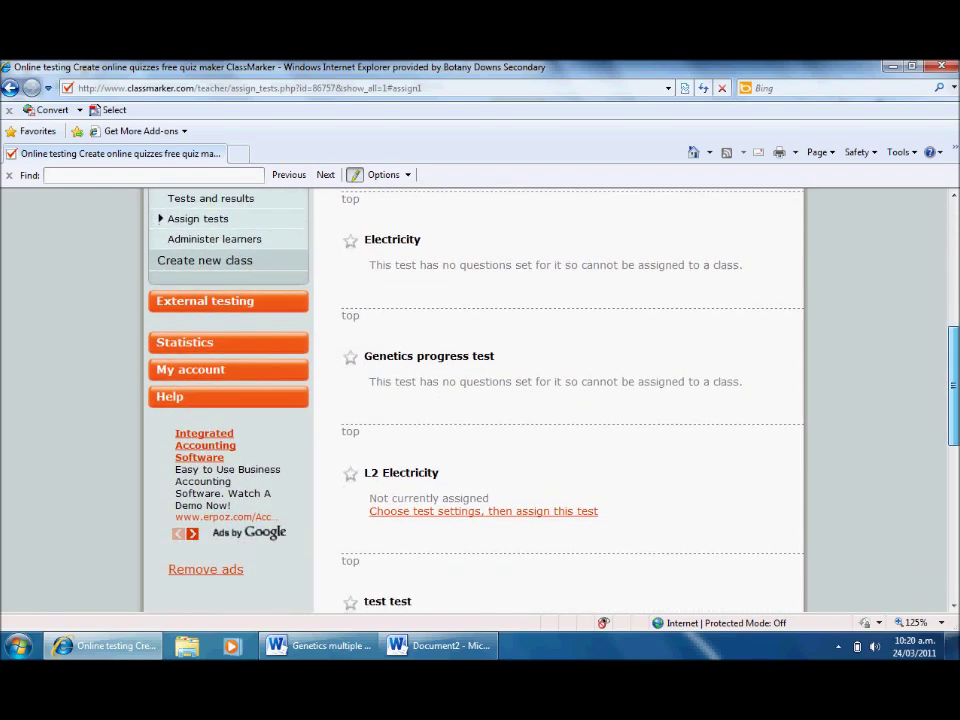
scroll(560, 400, down, 6)
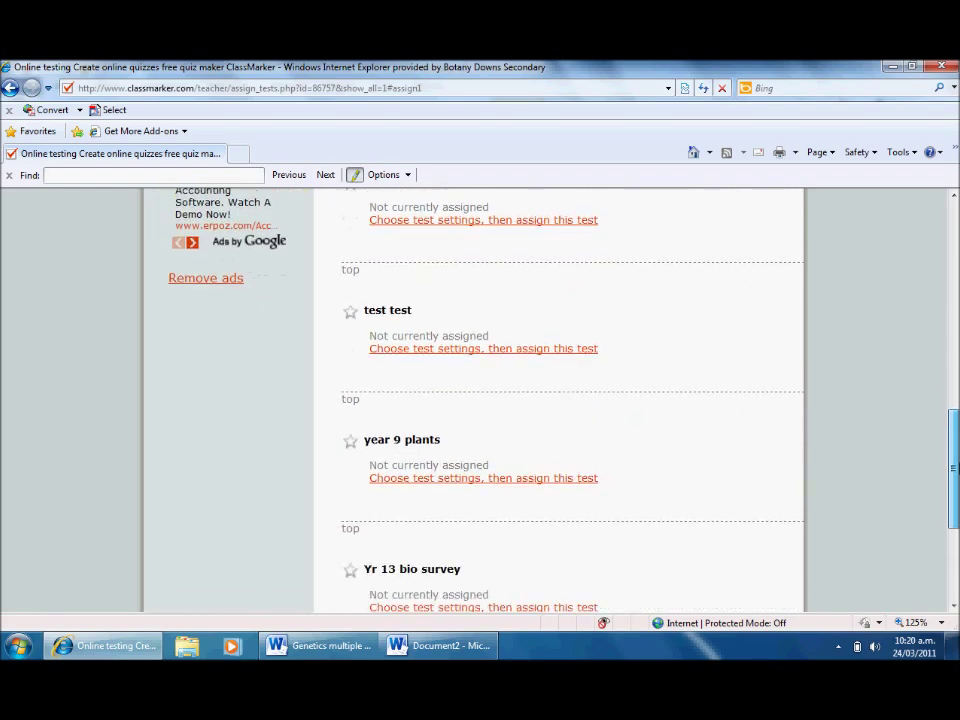
scroll(560, 400, down, 1)
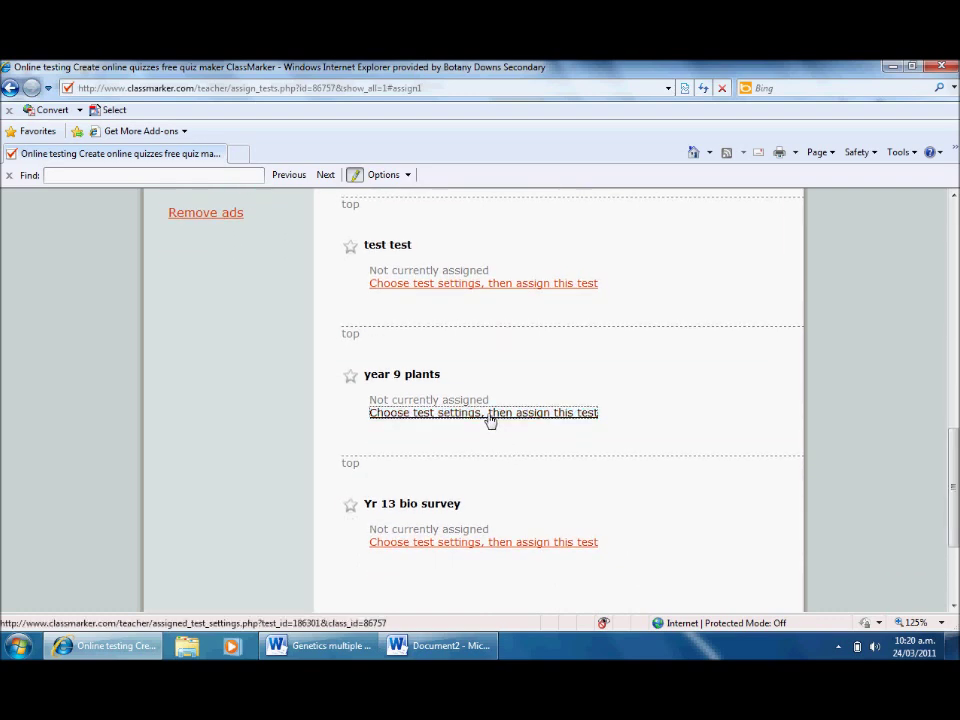
click(489, 414)
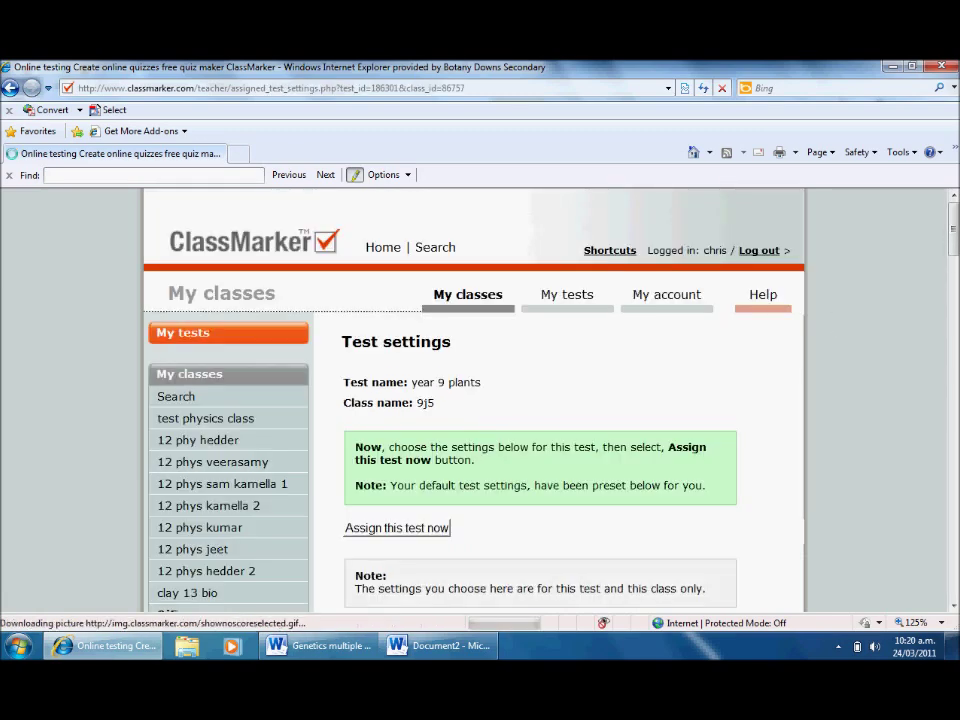
drag(955, 238, 955, 262)
scroll(512, 246, down, 3)
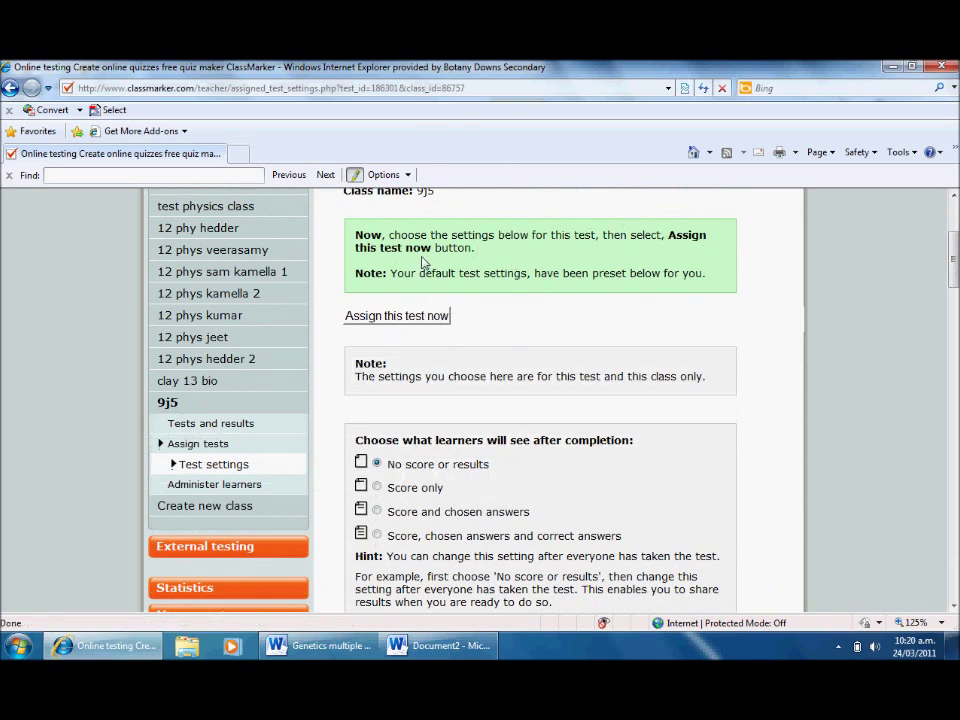
drag(955, 278, 956, 302)
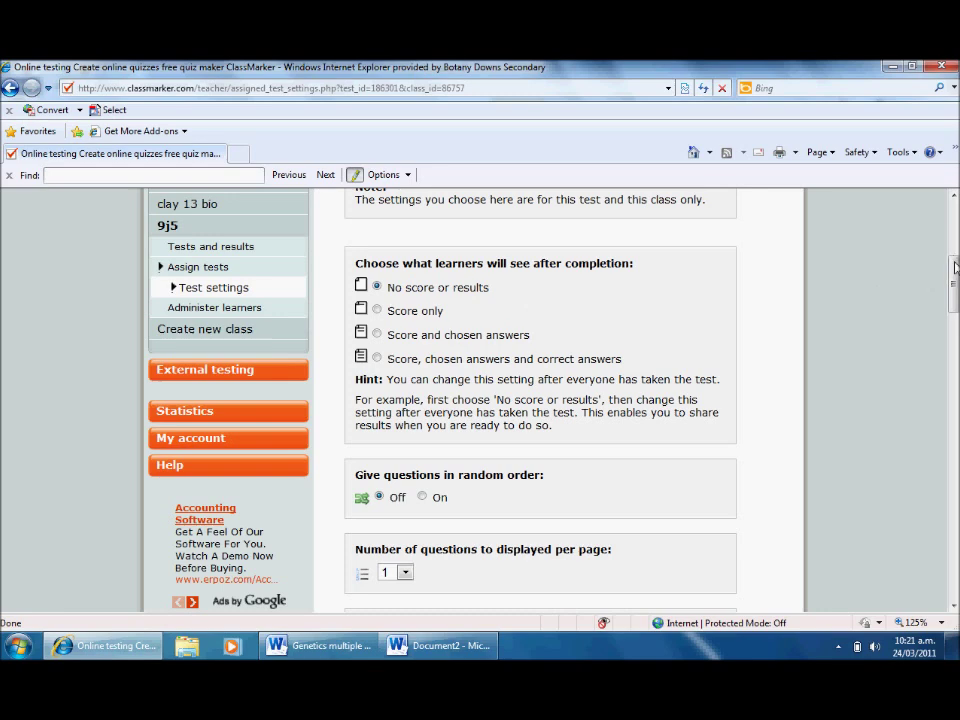
drag(955, 267, 955, 296)
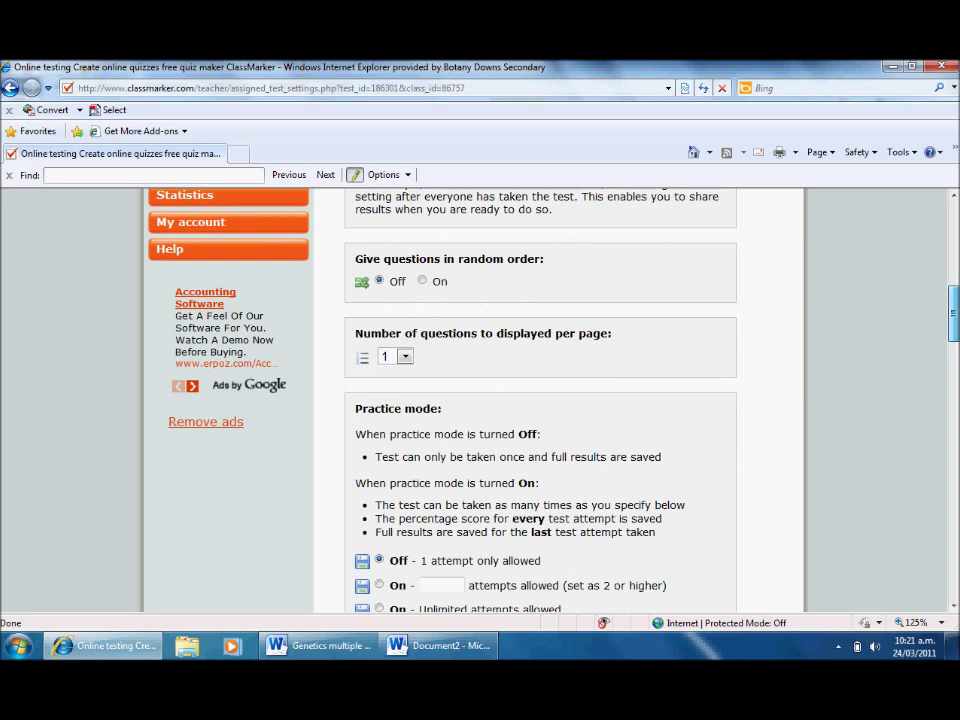
drag(955, 296, 955, 300)
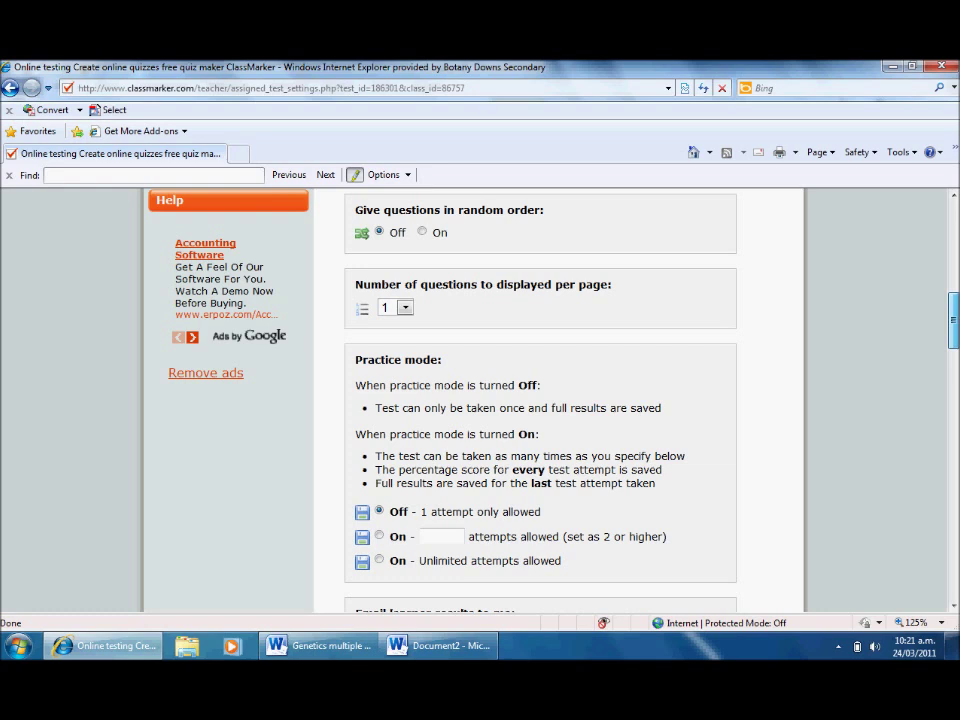
drag(955, 300, 955, 306)
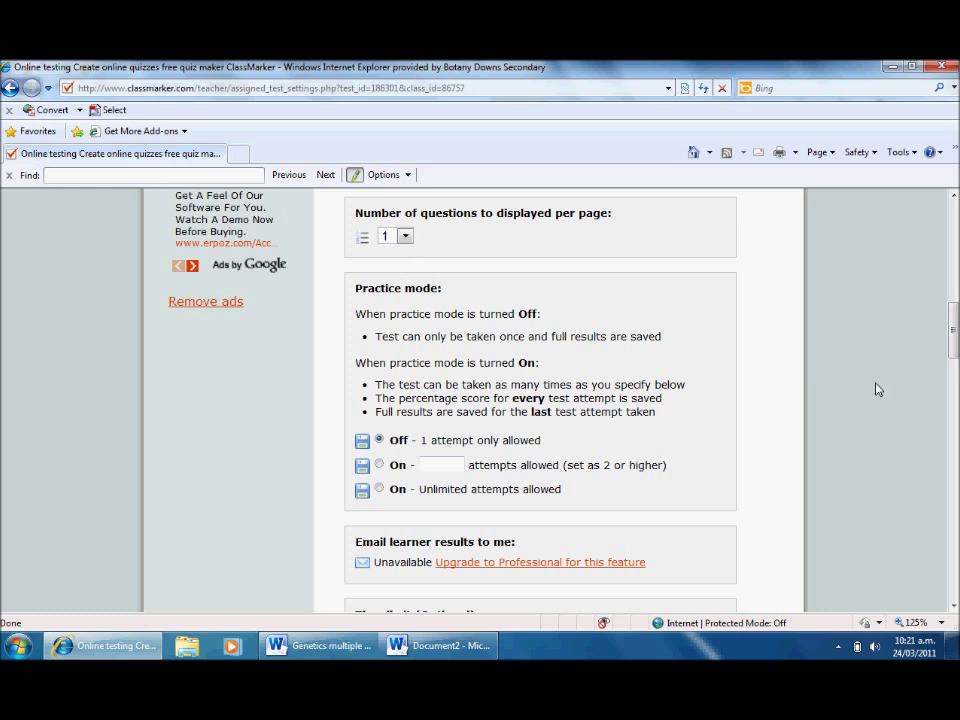
drag(955, 342, 955, 373)
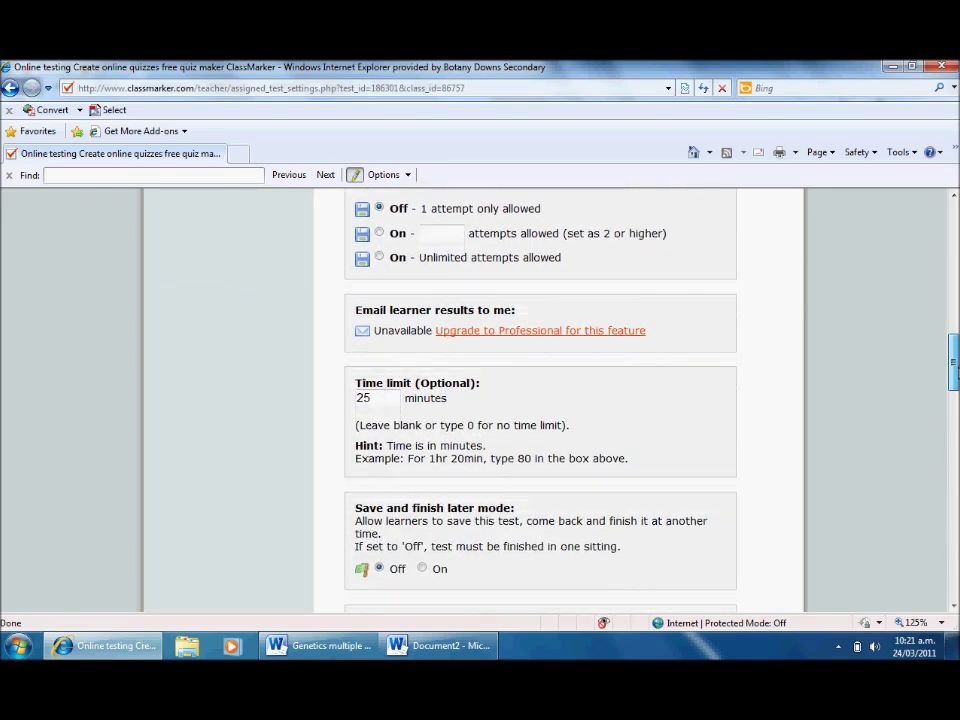
- Change the time limit from 25 to 5 minutes and assign year 9 plants to 9j5
click(372, 392)
key(BackSpace)
key(BackSpace)
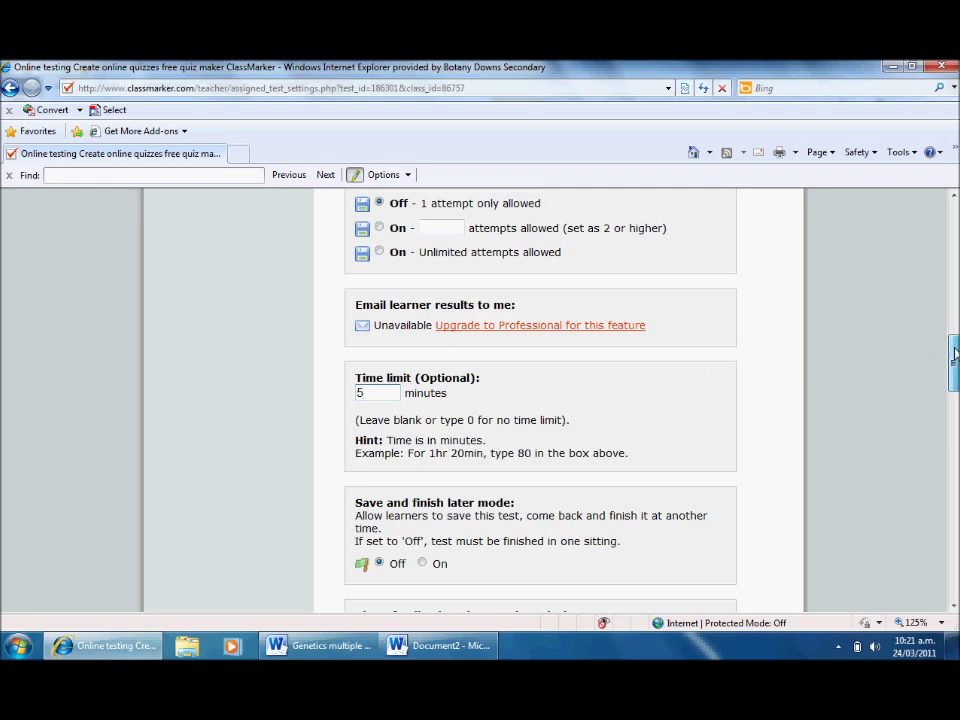
drag(955, 345, 955, 398)
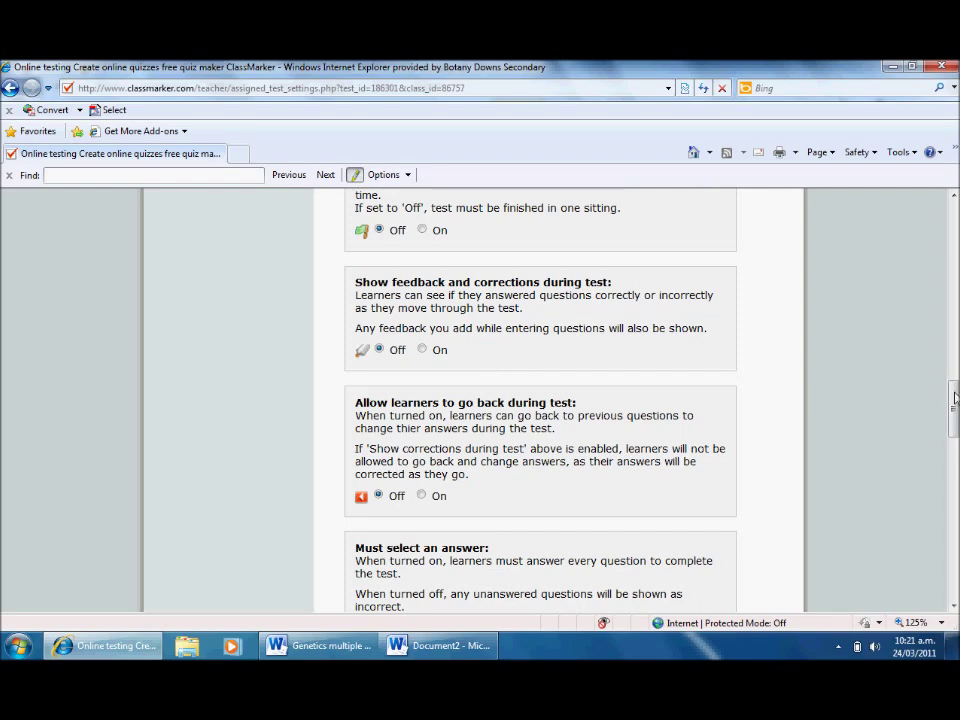
drag(955, 397, 955, 466)
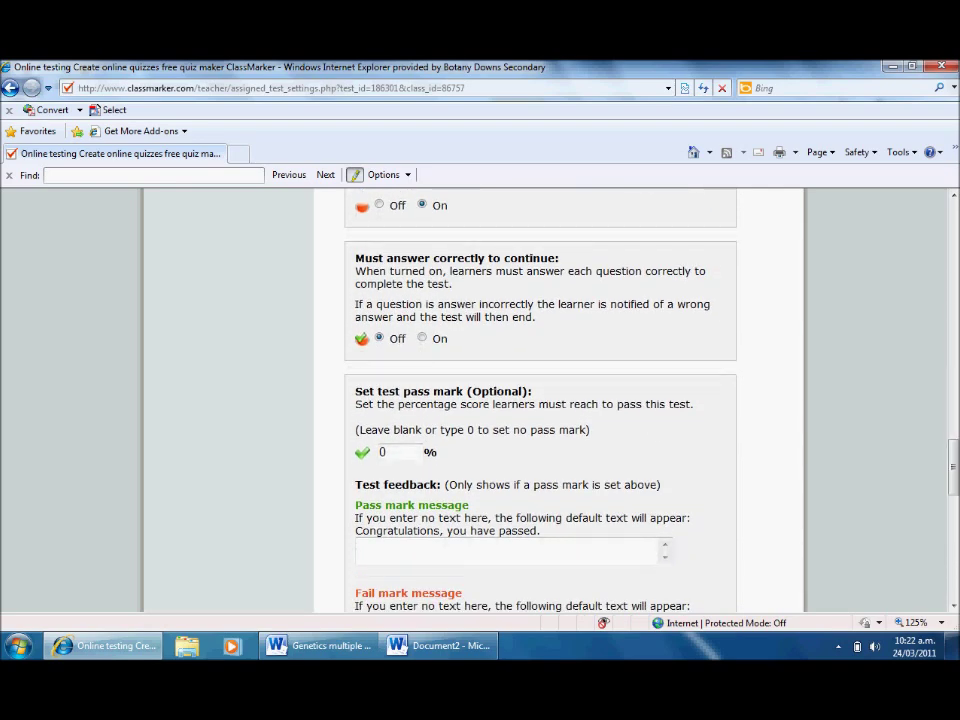
drag(955, 457, 955, 489)
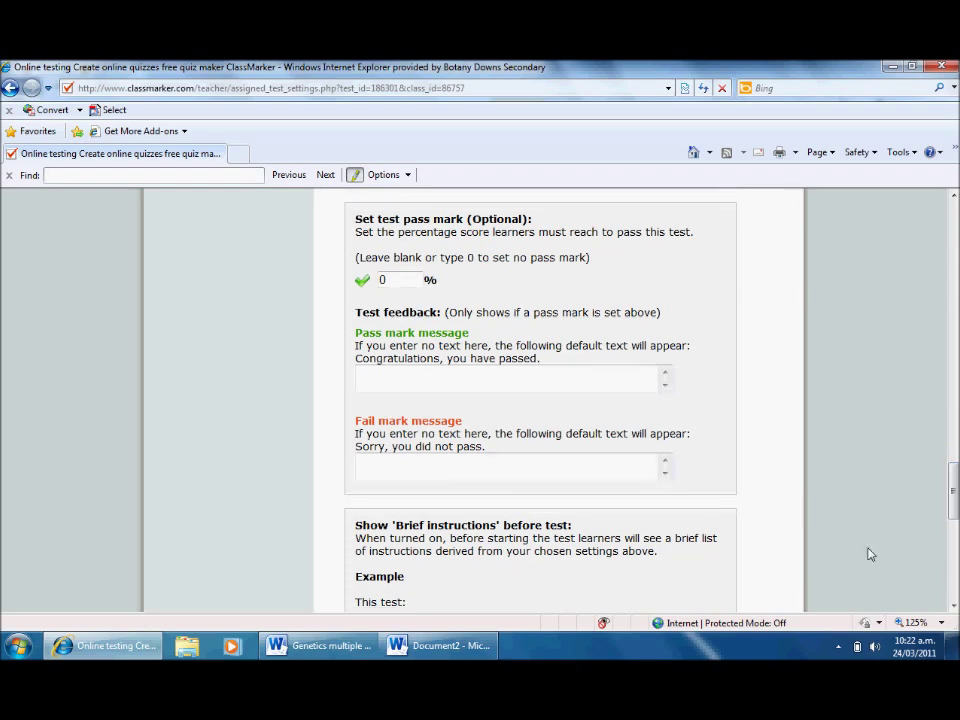
scroll(869, 527, down, 5)
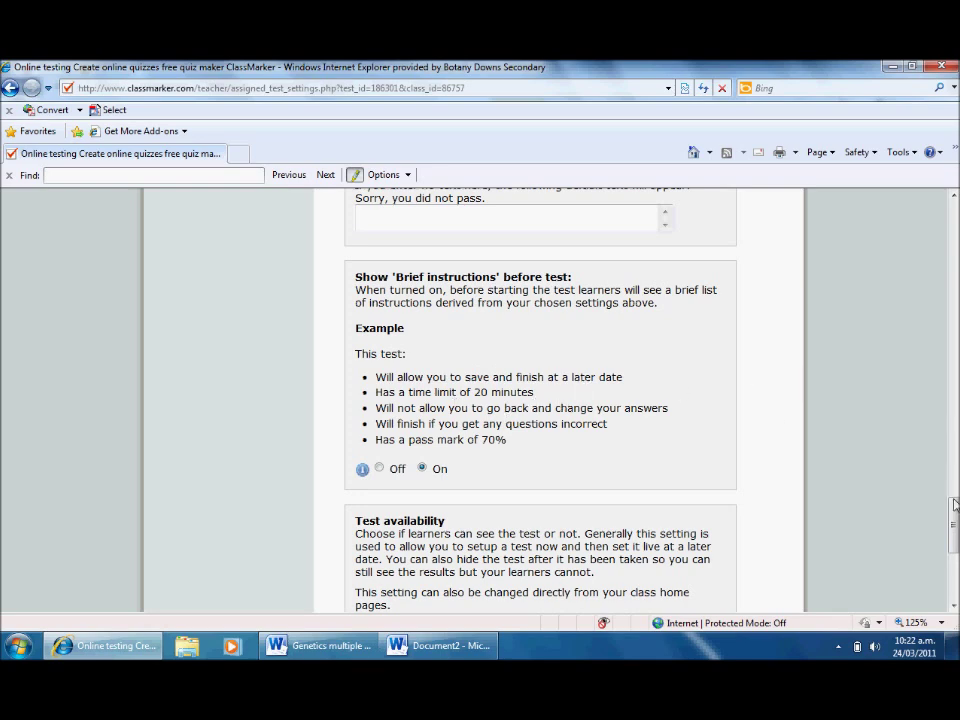
drag(954, 512, 954, 543)
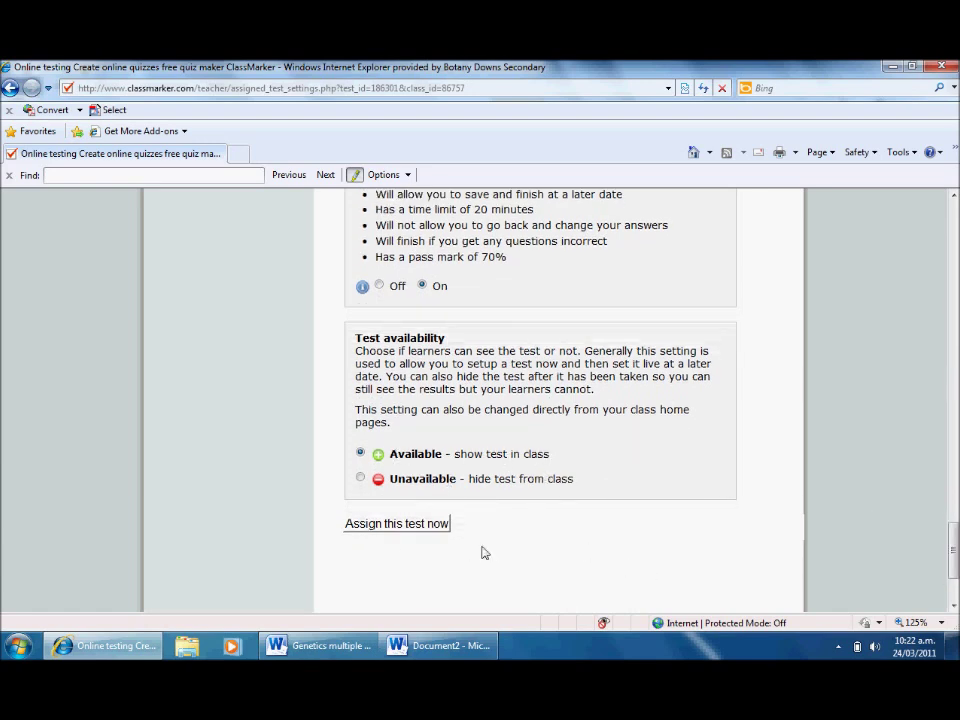
click(430, 531)
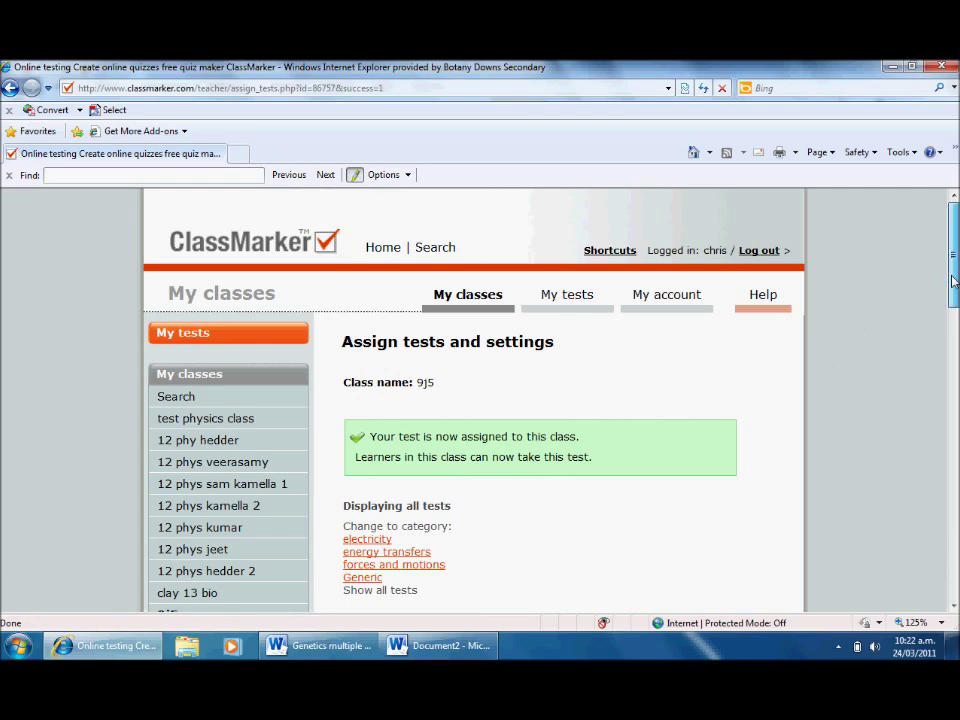
- Review the assignment confirmation, then bring the Word list of learner logins to the front
drag(953, 283, 955, 360)
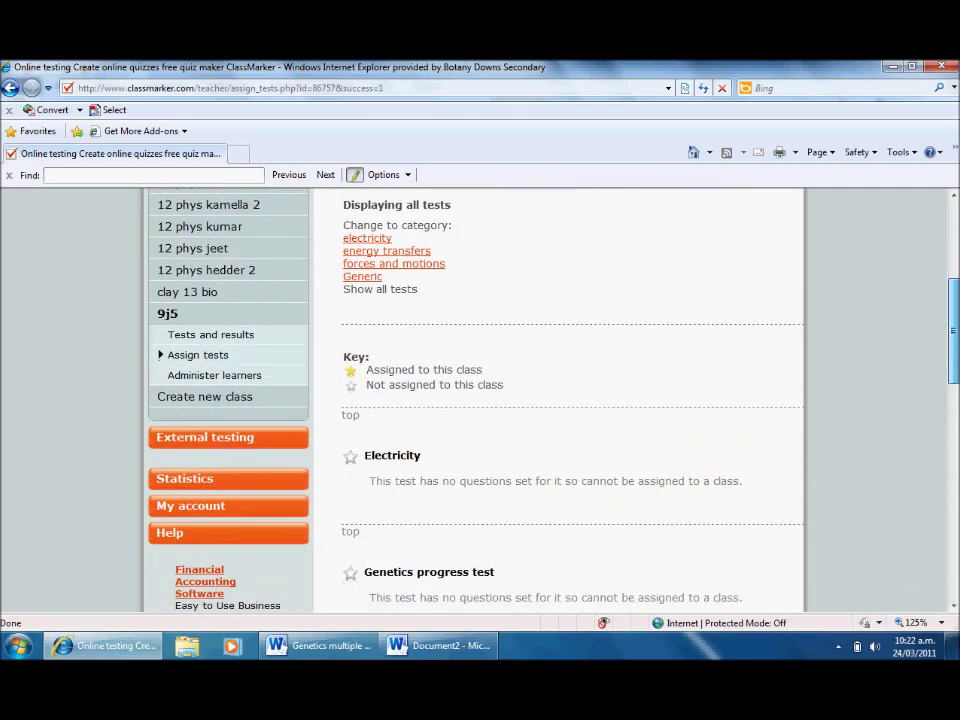
click(437, 646)
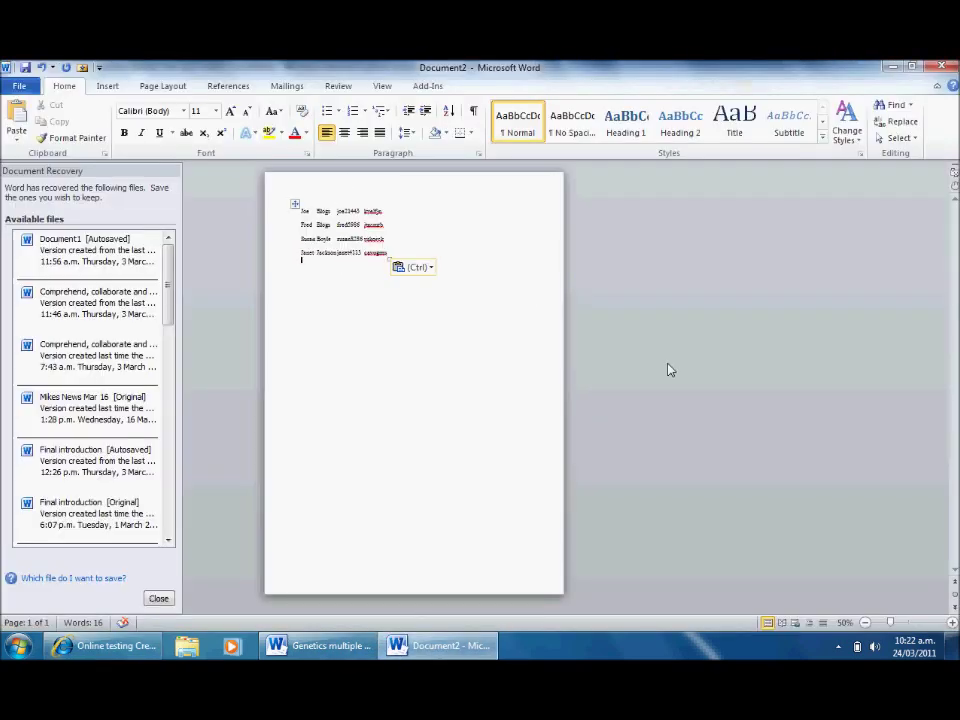
- Zoom the Word learner login list in to 100%
click(953, 622)
click(953, 622)
click(953, 622)
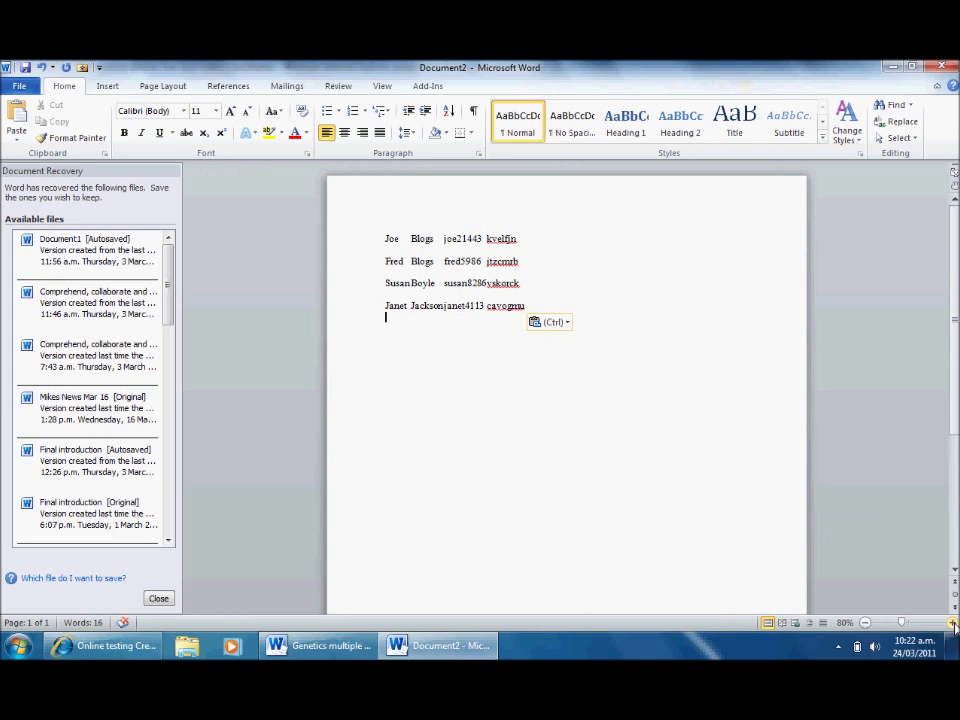
click(953, 622)
click(953, 622)
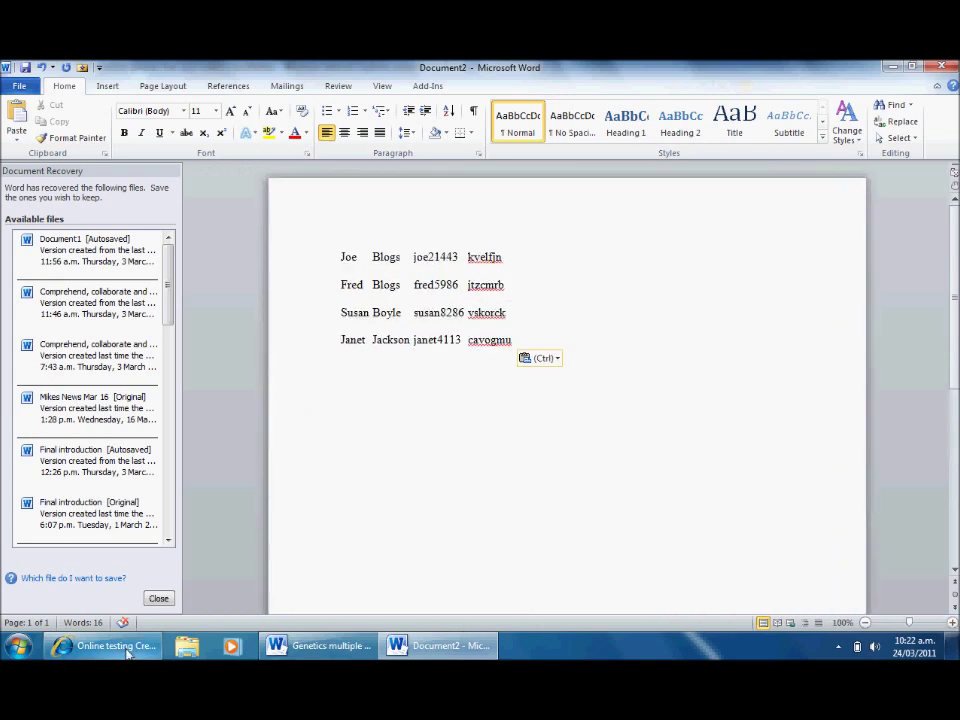
- Return to ClassMarker and log out of the teacher account
key(alt+Tab)
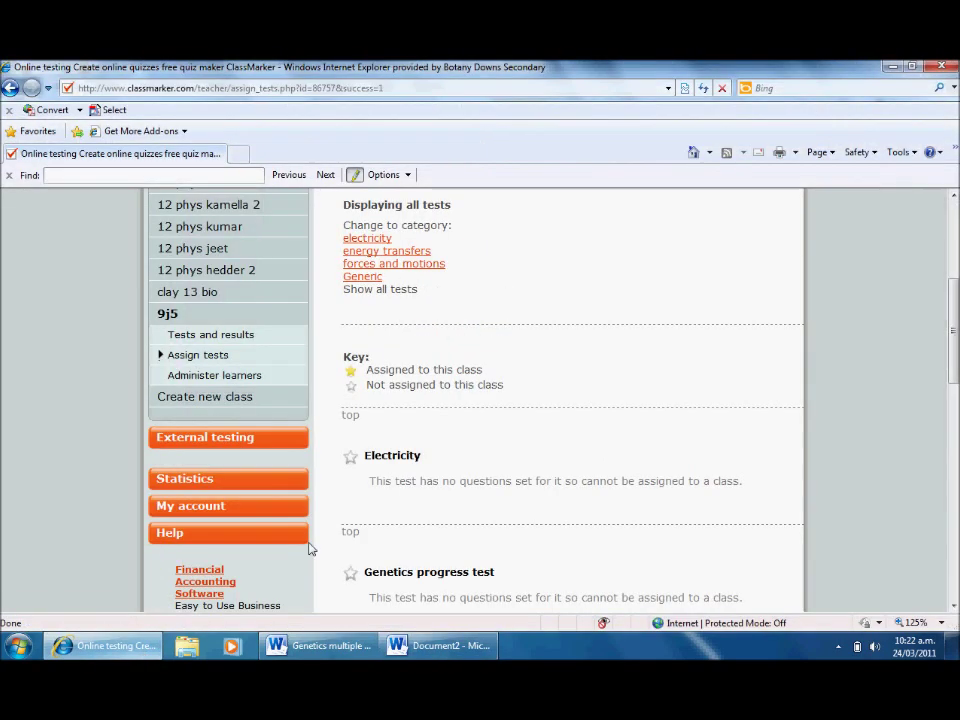
drag(956, 368, 900, 231)
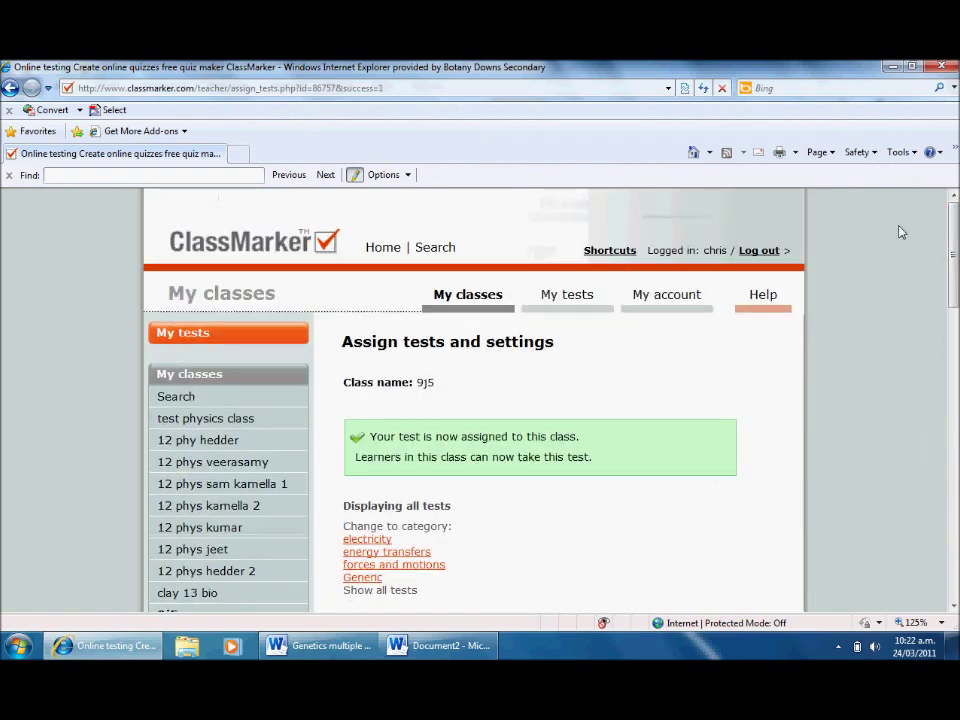
click(751, 254)
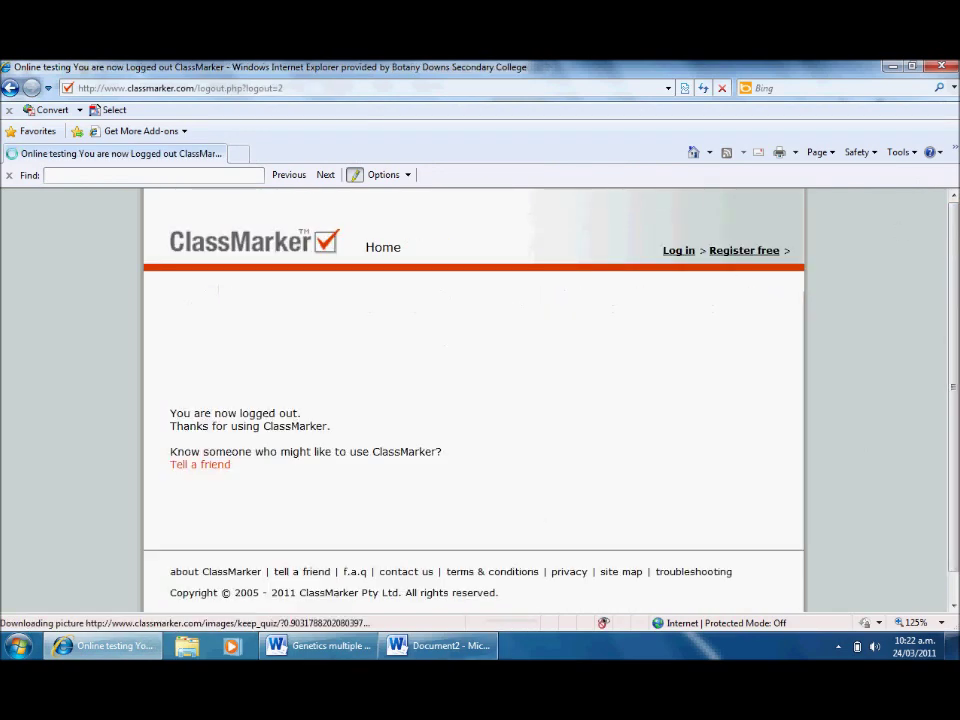
- Go to the ClassMarker login page and enter the student's username from the Word list
mouse_move(466, 655)
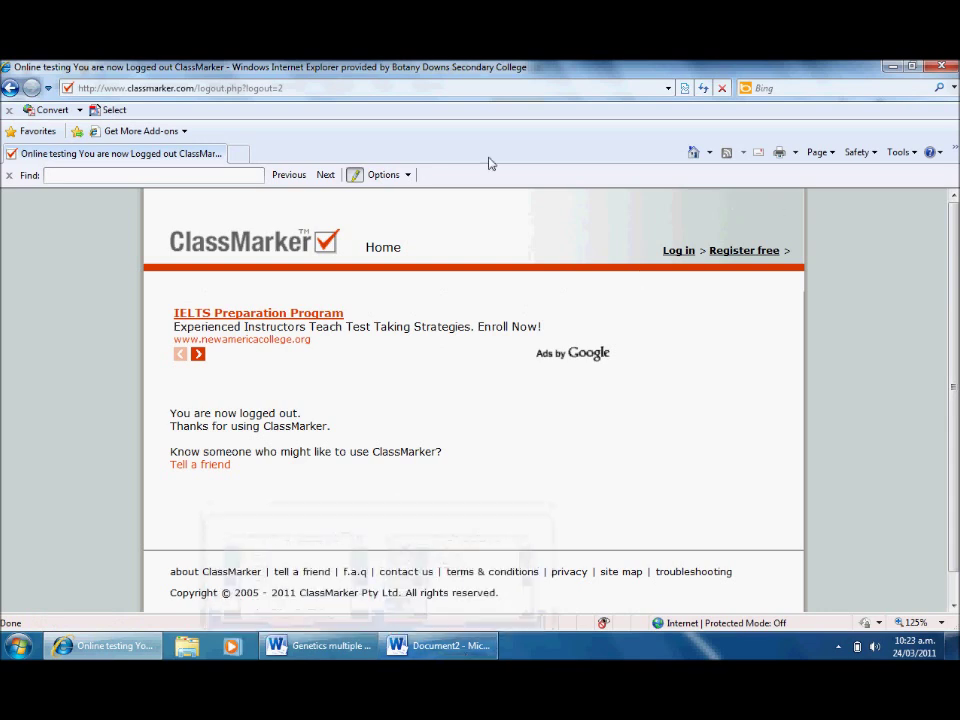
click(674, 252)
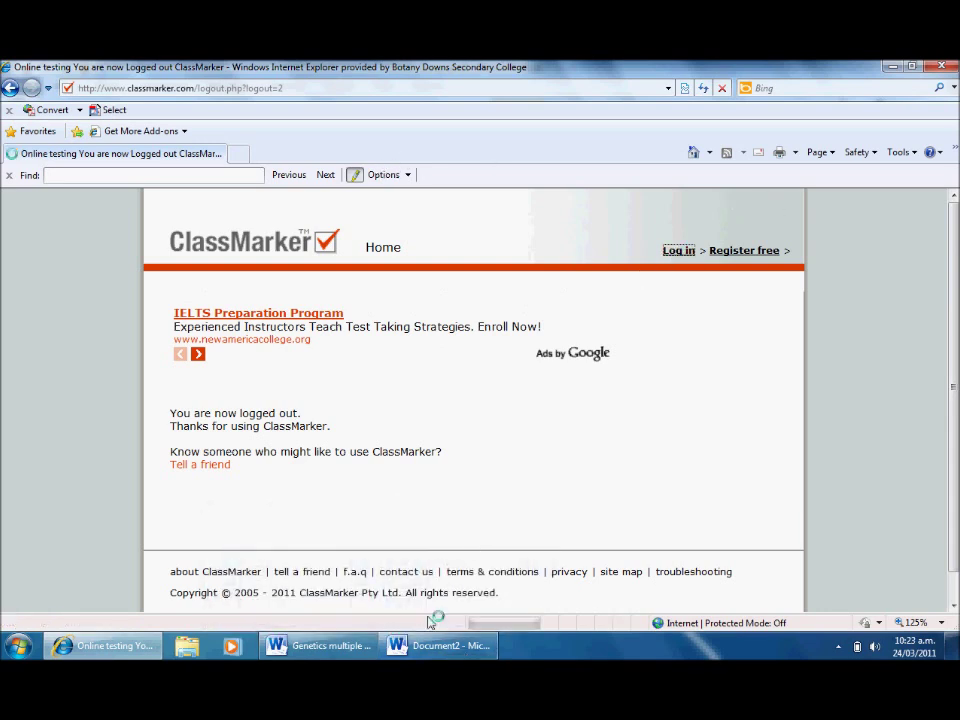
click(437, 648)
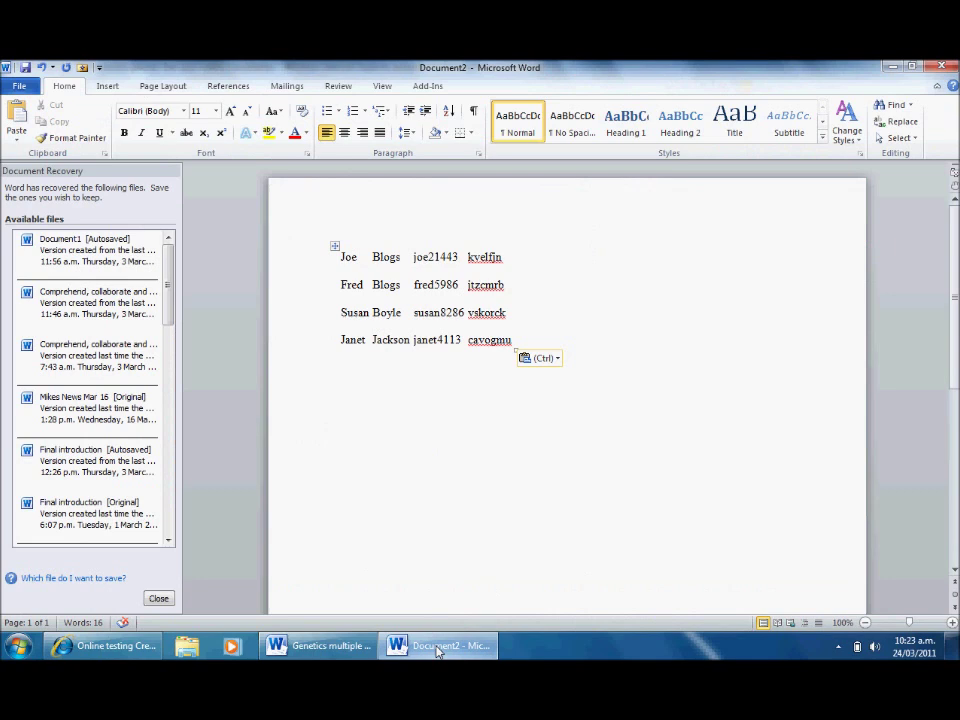
click(112, 645)
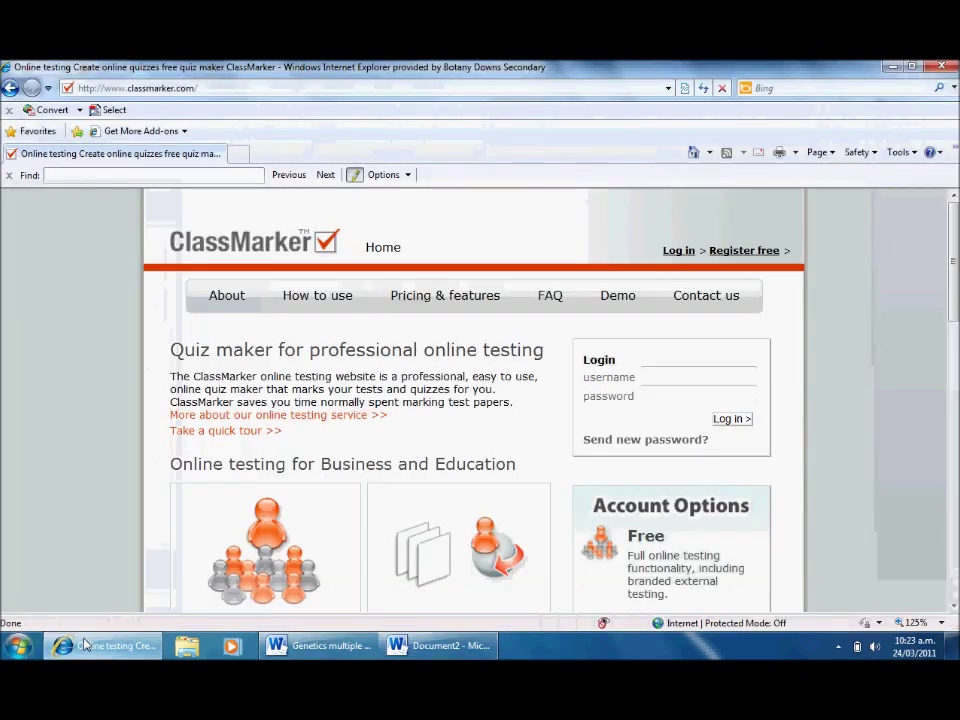
click(674, 375)
text(joe21443)
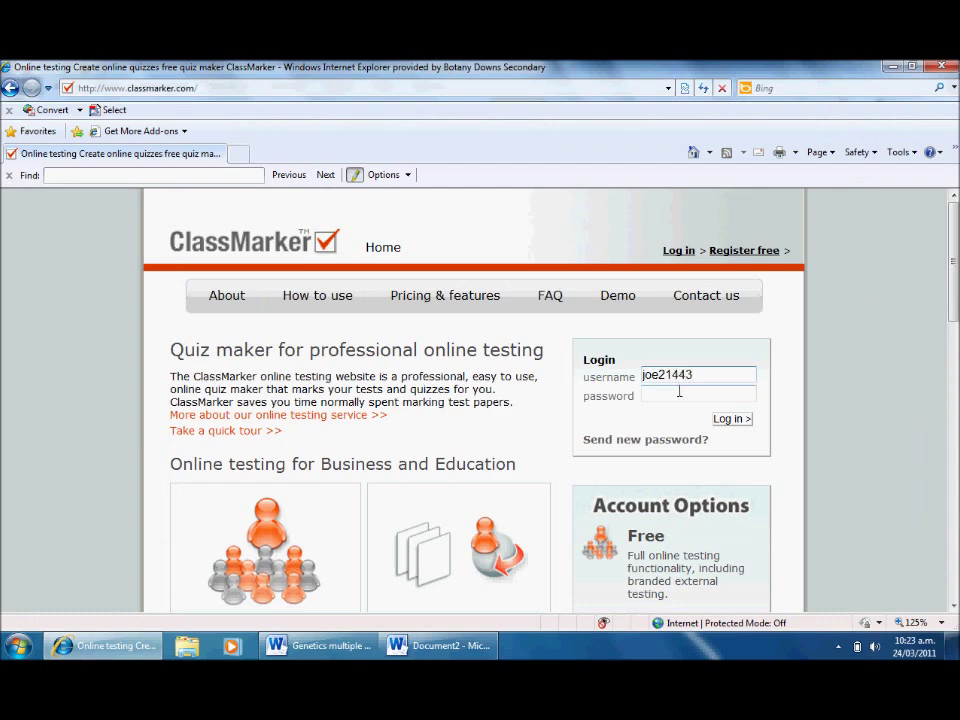
- Enter the student's password and log in, declining to let the browser save it
click(462, 648)
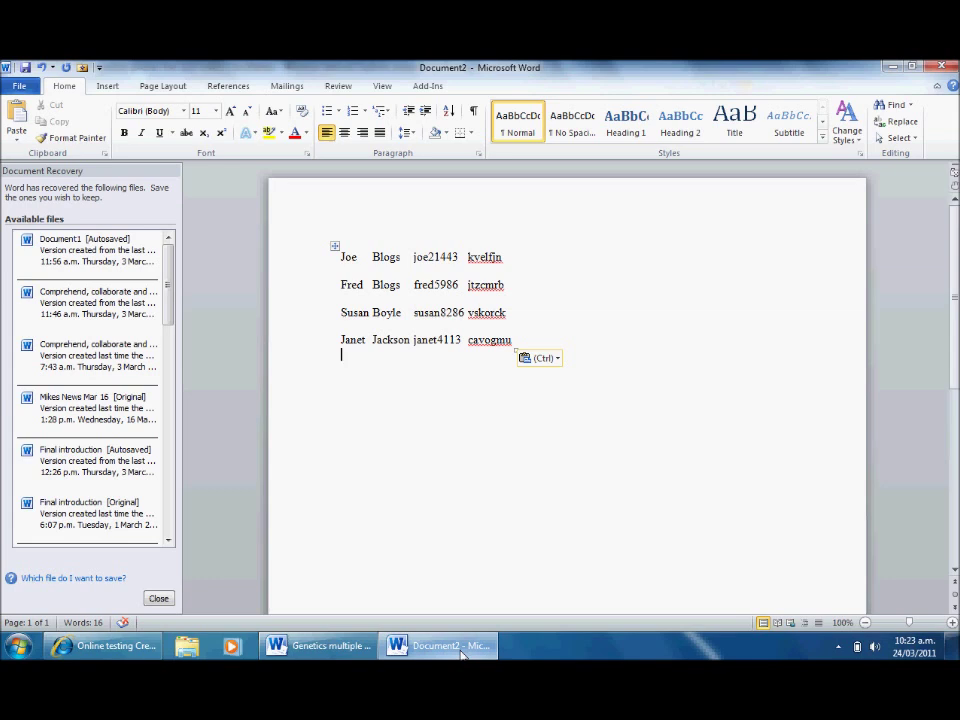
click(112, 646)
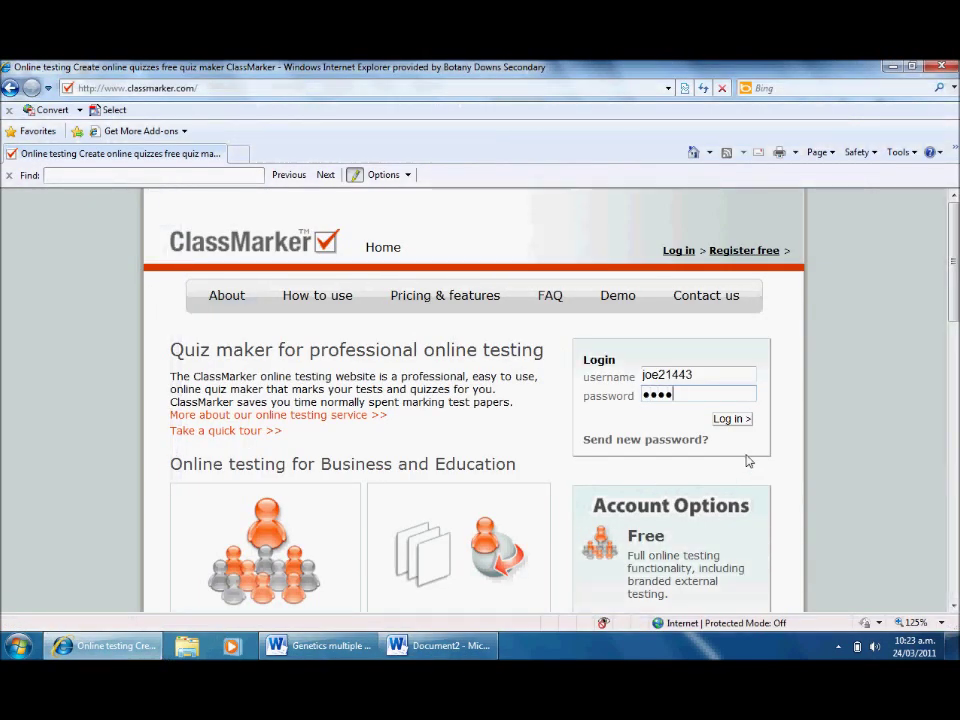
text(••)
click(742, 420)
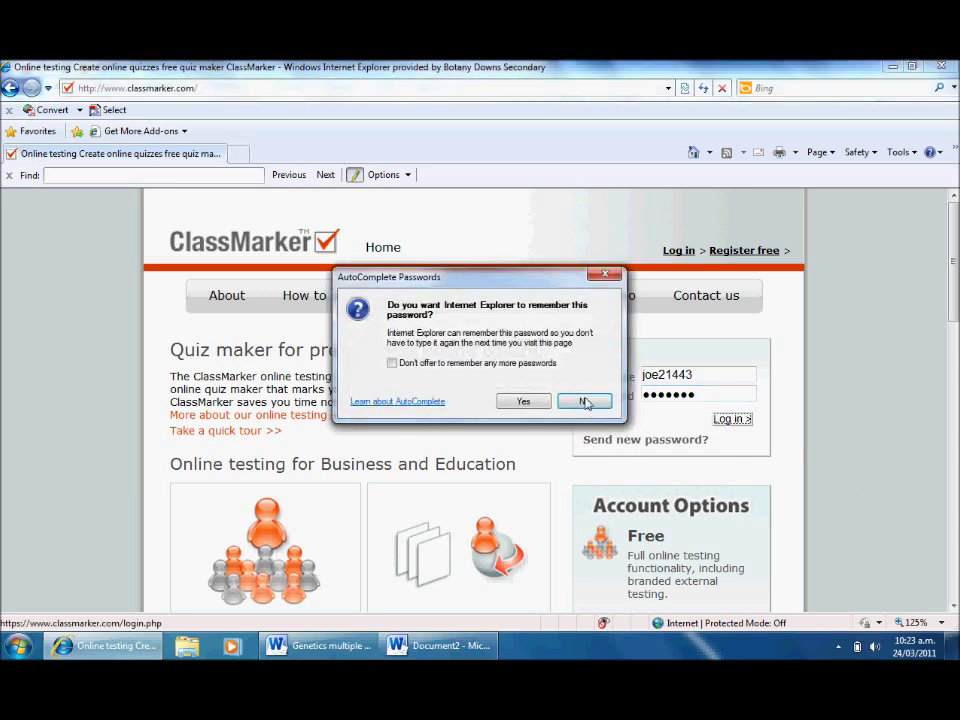
click(580, 401)
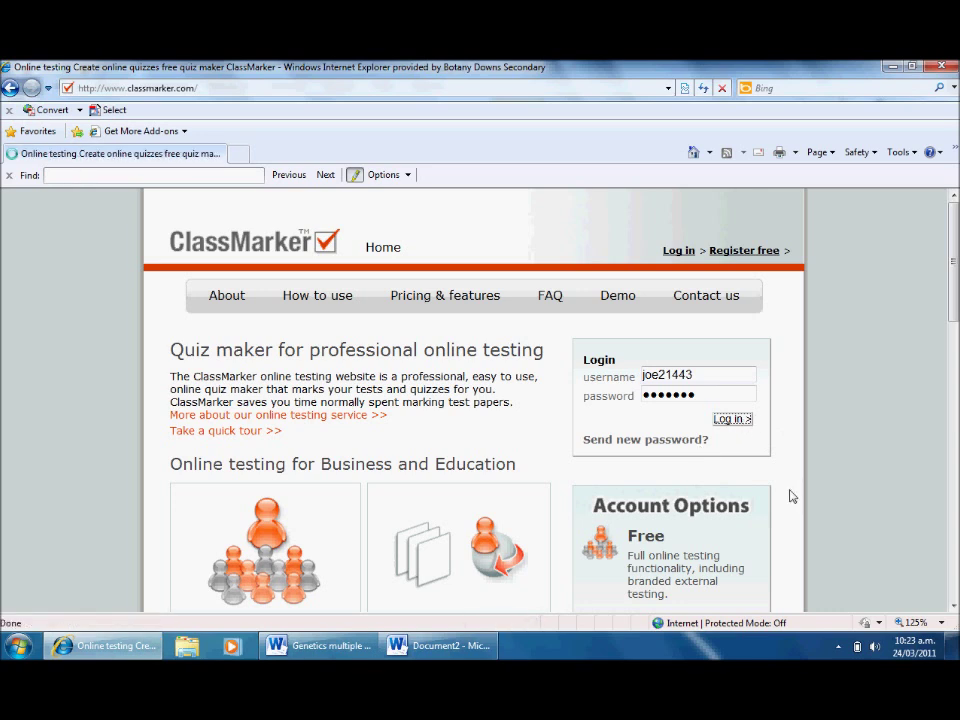
click(728, 420)
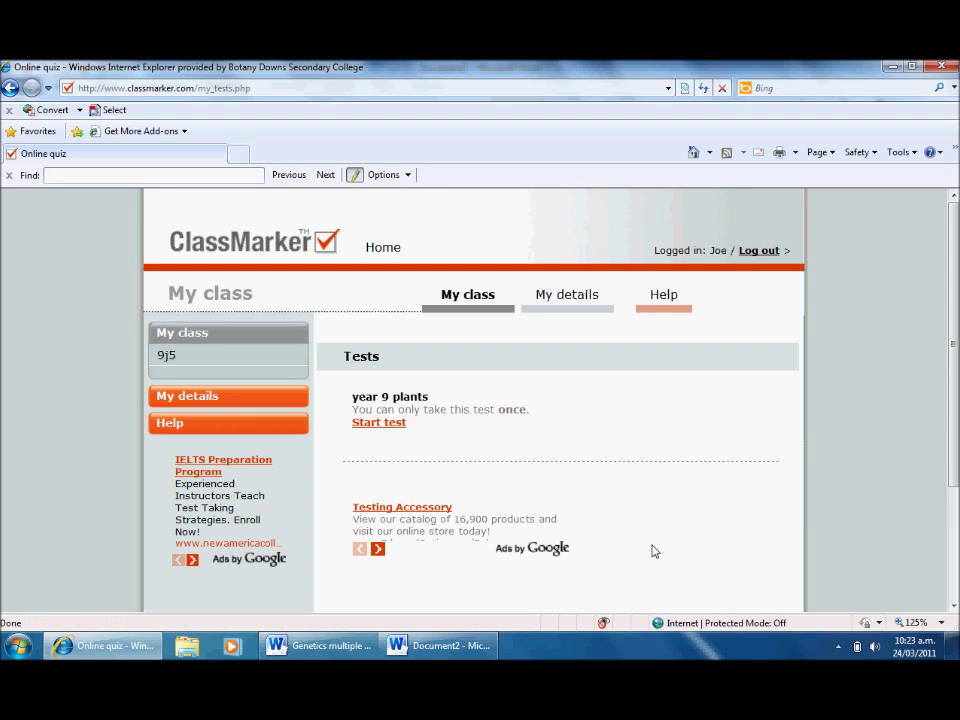
- Open the year 9 plants test details and start the test
click(389, 424)
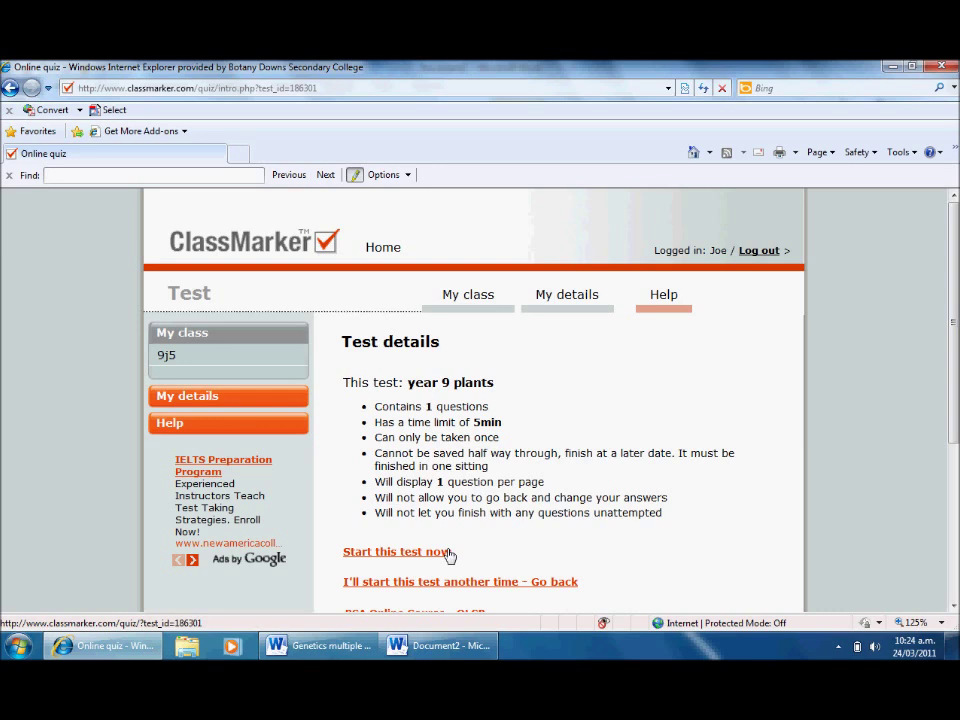
click(447, 553)
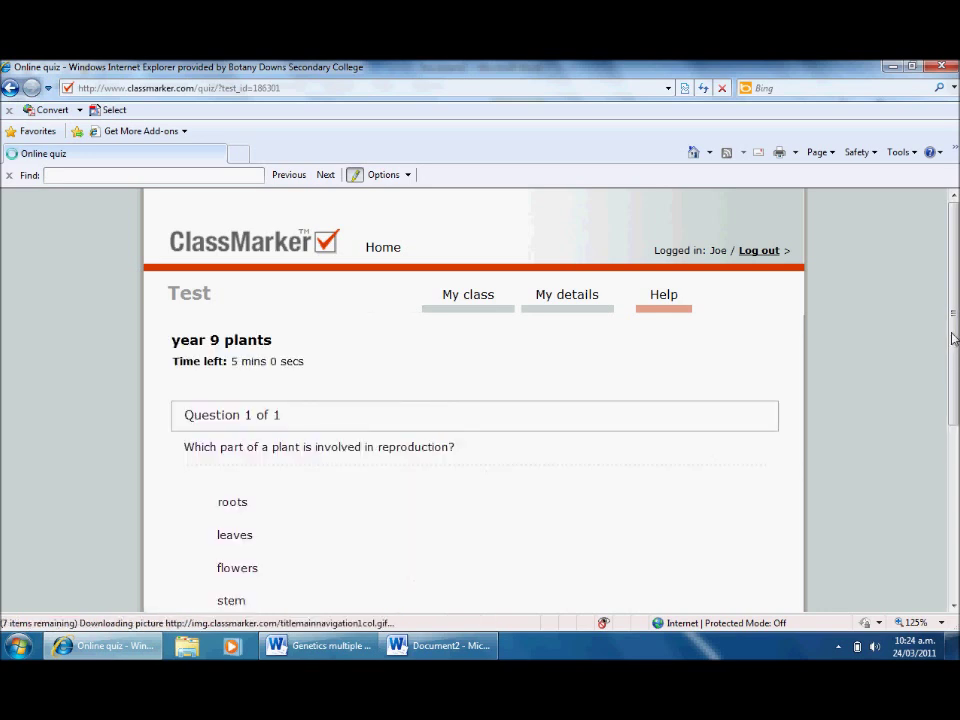
- Answer the question with flowers, then finish and confirm submitting the test
scroll(955, 360, down, 1)
scroll(955, 358, down, 1)
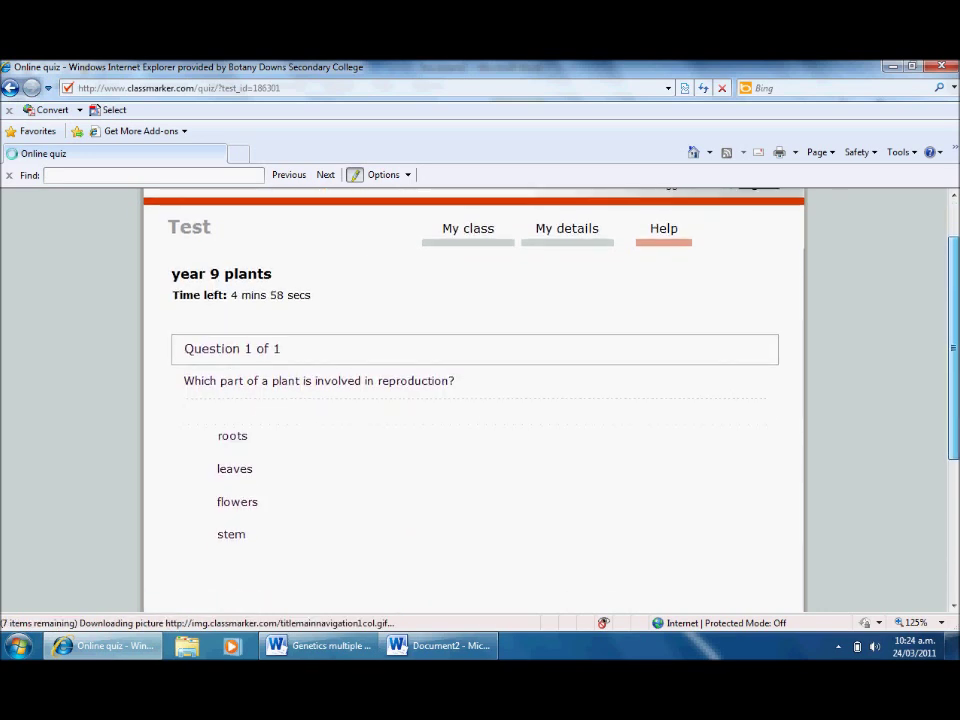
scroll(475, 400, down, 1)
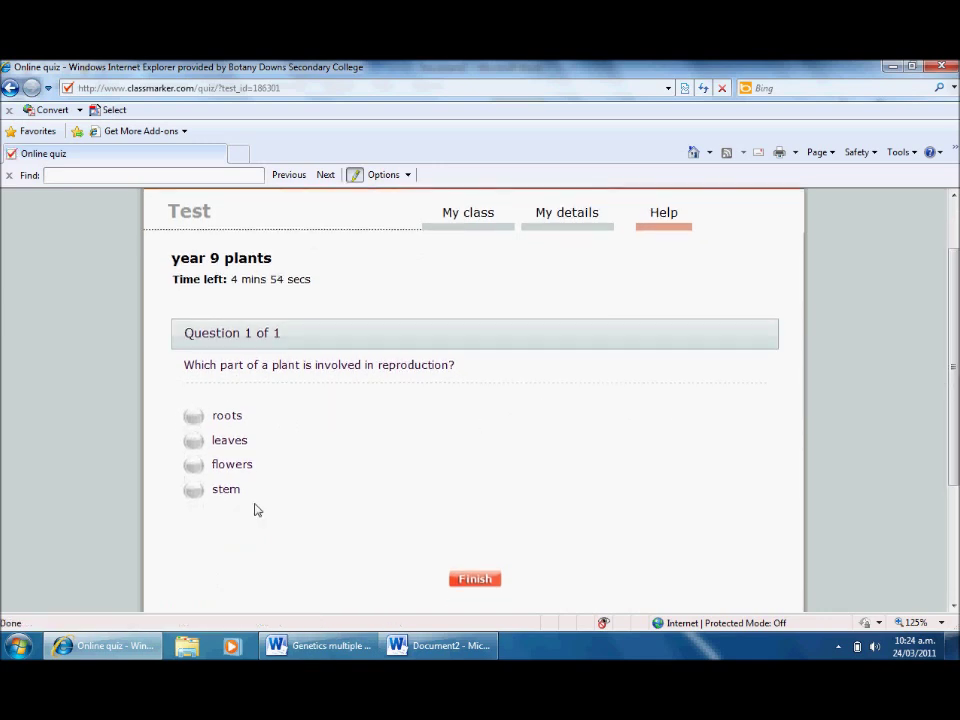
click(194, 465)
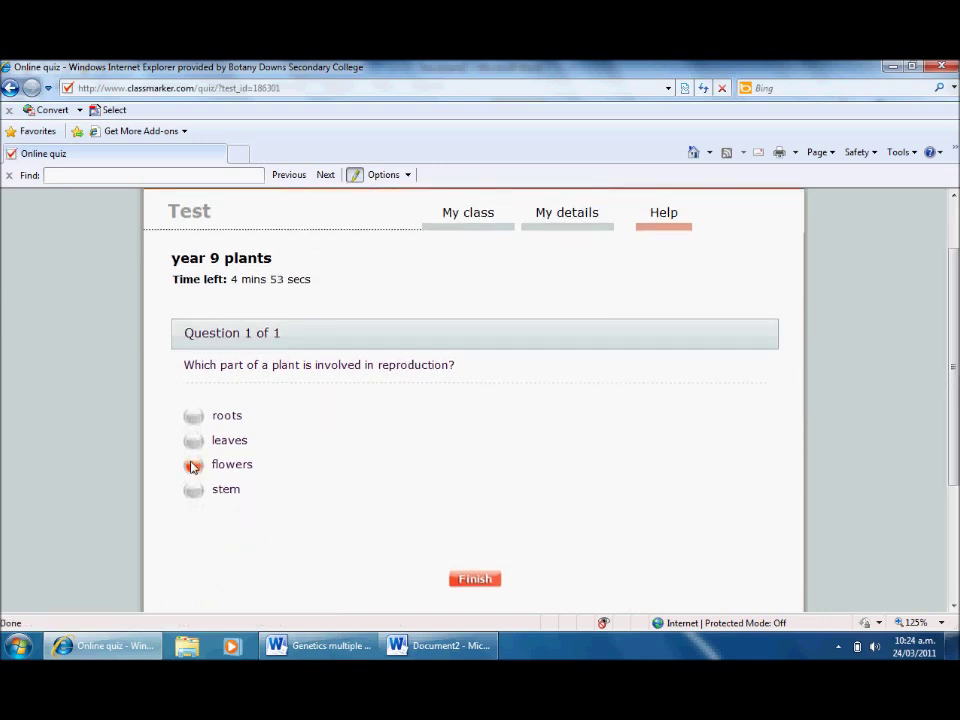
click(479, 582)
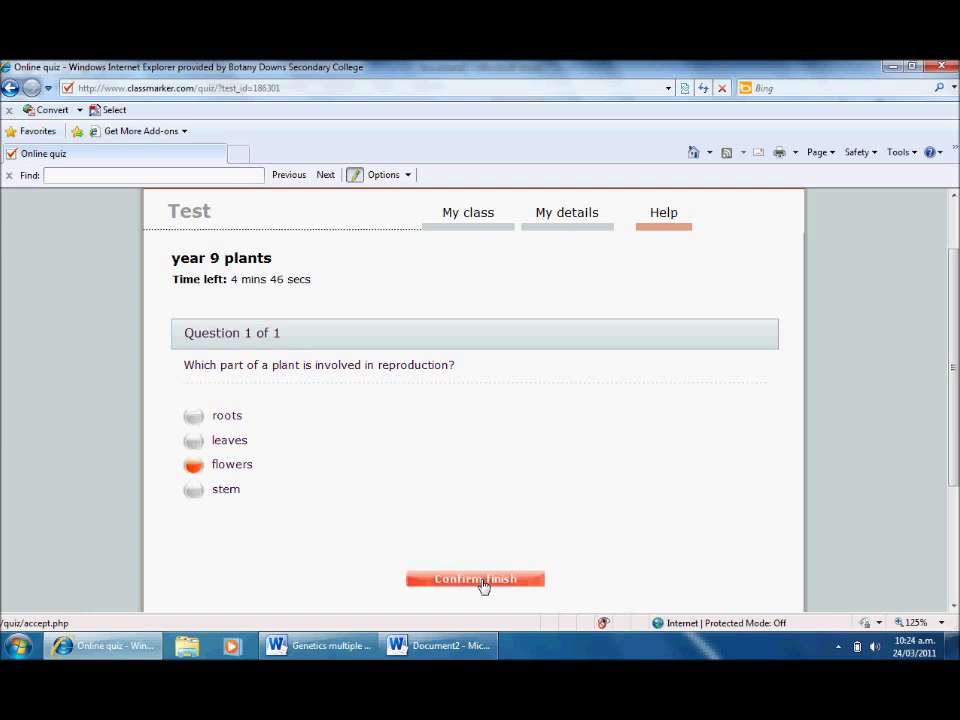
click(482, 582)
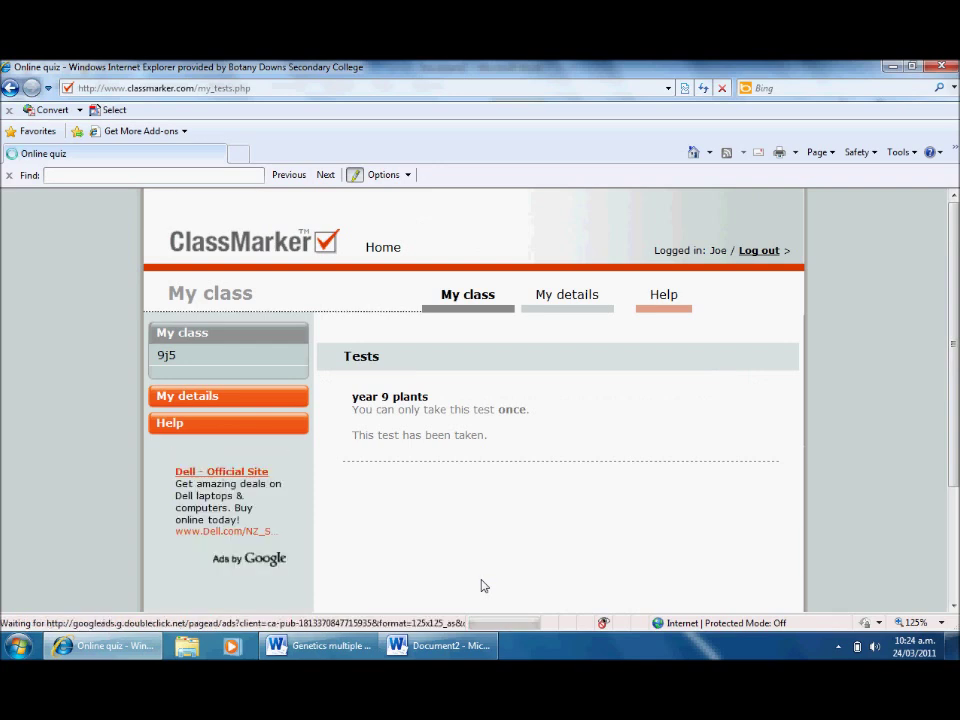
- Log the student out, sign in with the teacher's username and password, and open My classes
click(758, 252)
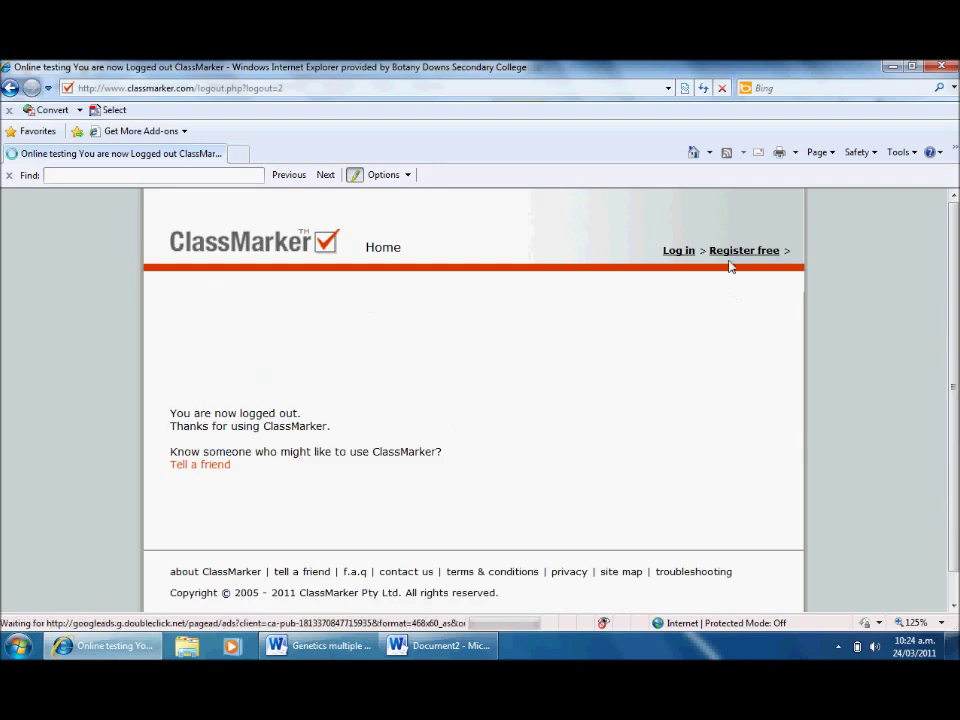
click(678, 252)
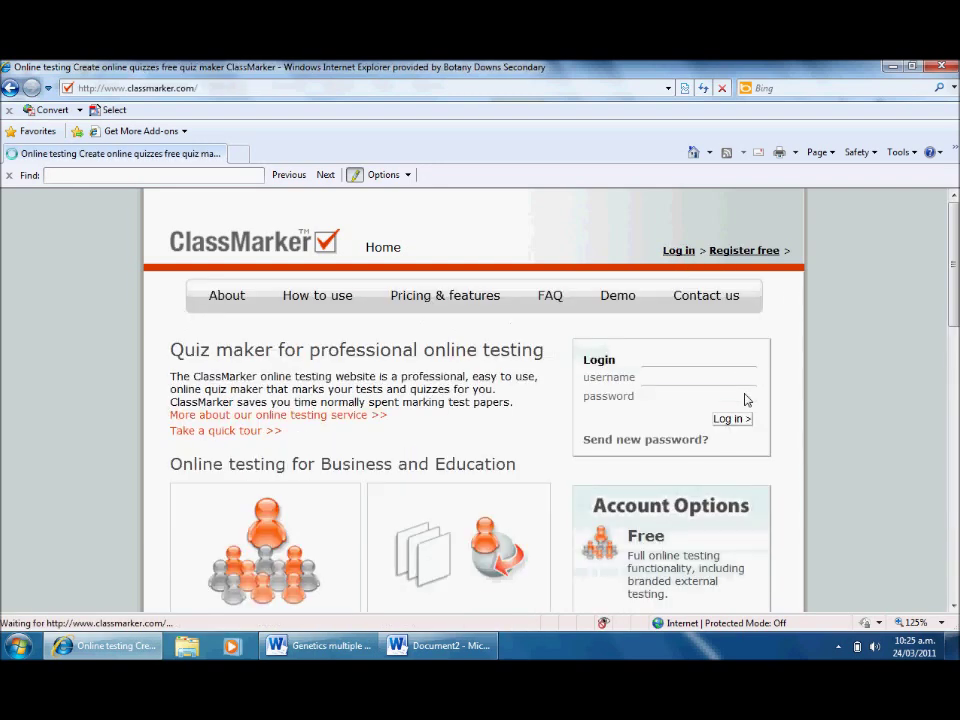
click(693, 371)
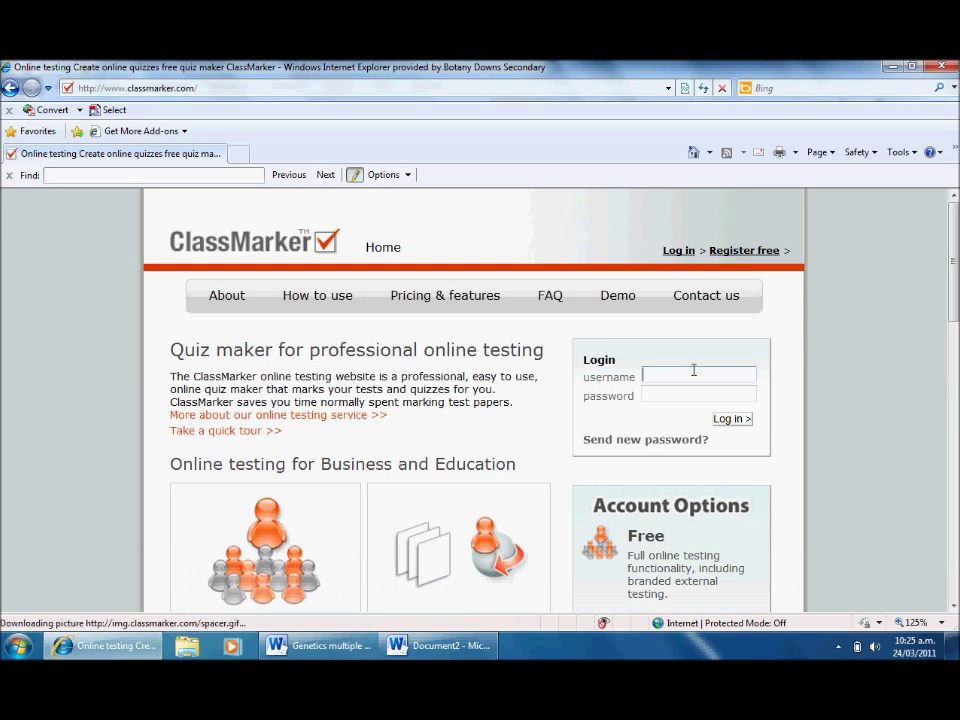
text(mrclay)
key(Tab)
text(*******)
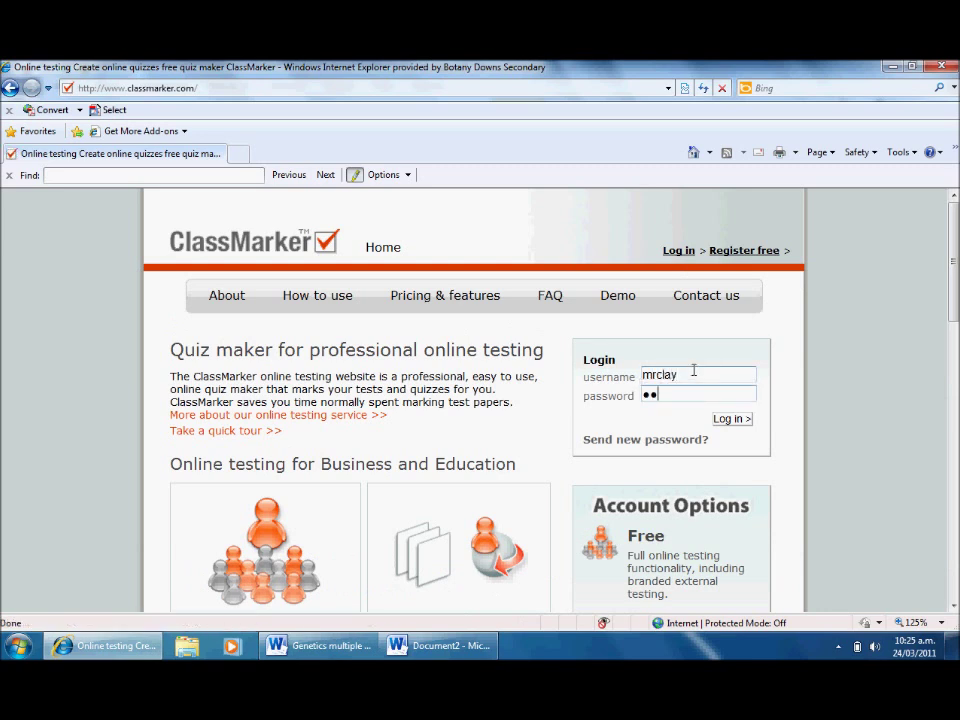
key(Return)
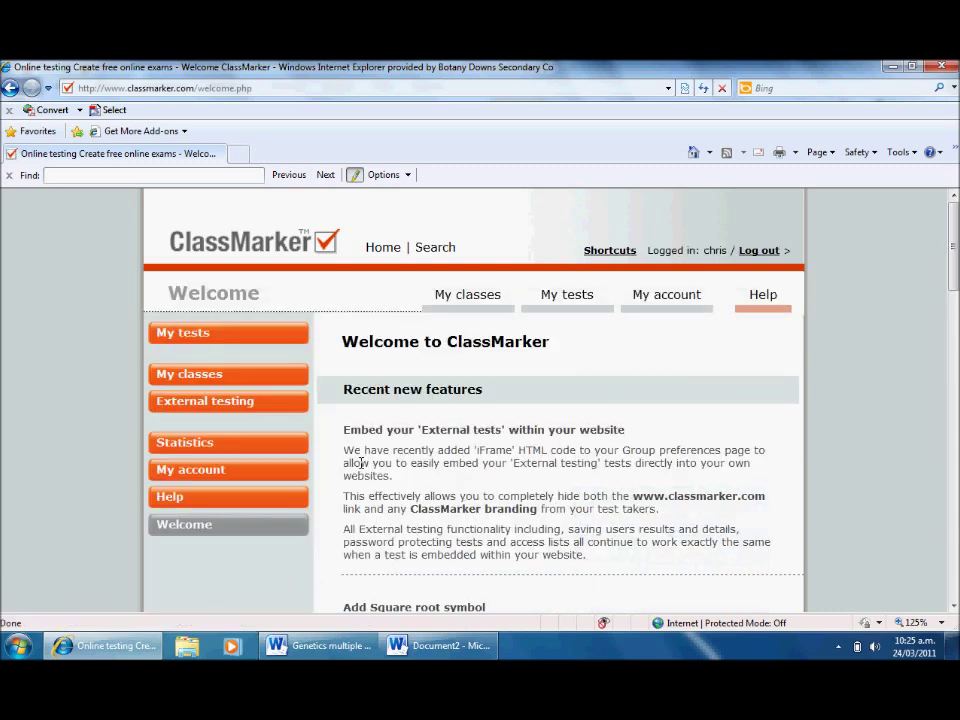
click(232, 374)
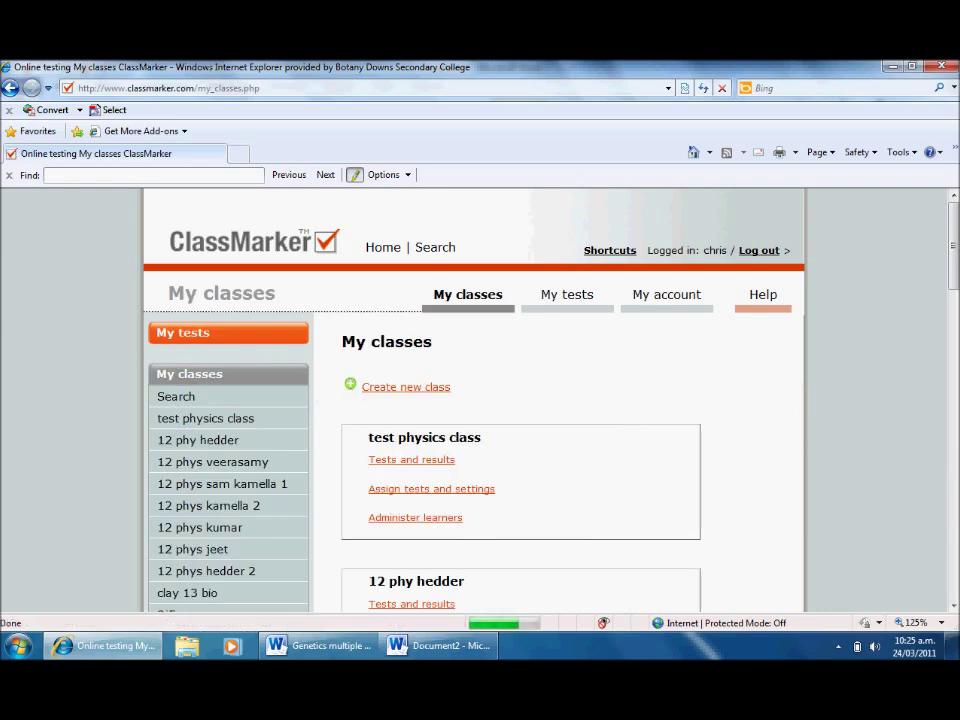
- Open class 9j5's tests and results, then the year 9 plants class results
scroll(806, 403, down, 3)
scroll(560, 400, down, 10)
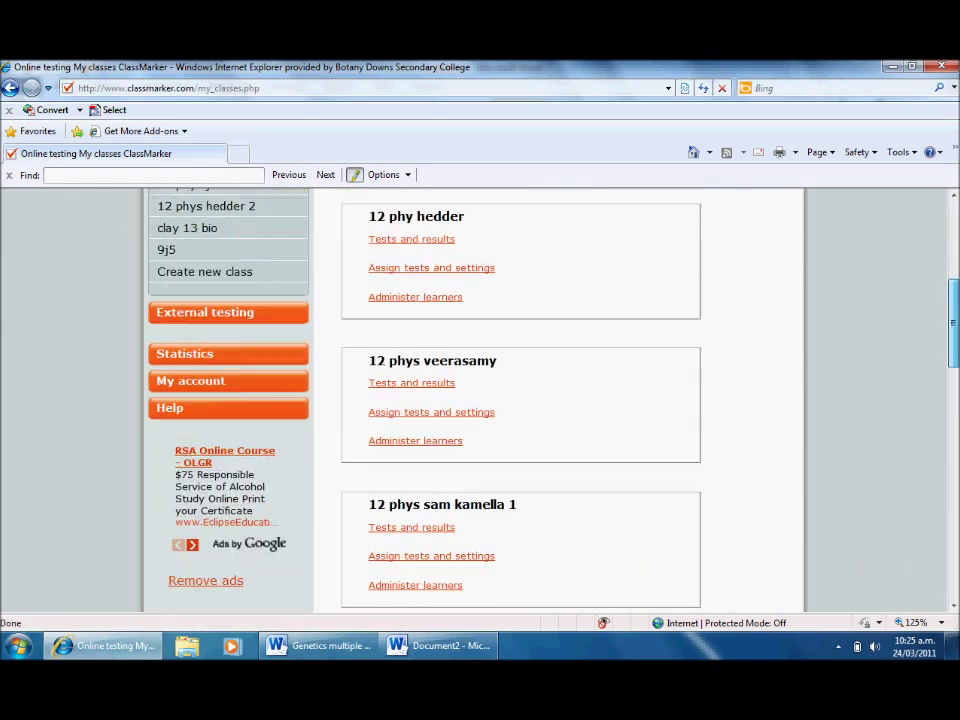
scroll(520, 400, down, 9)
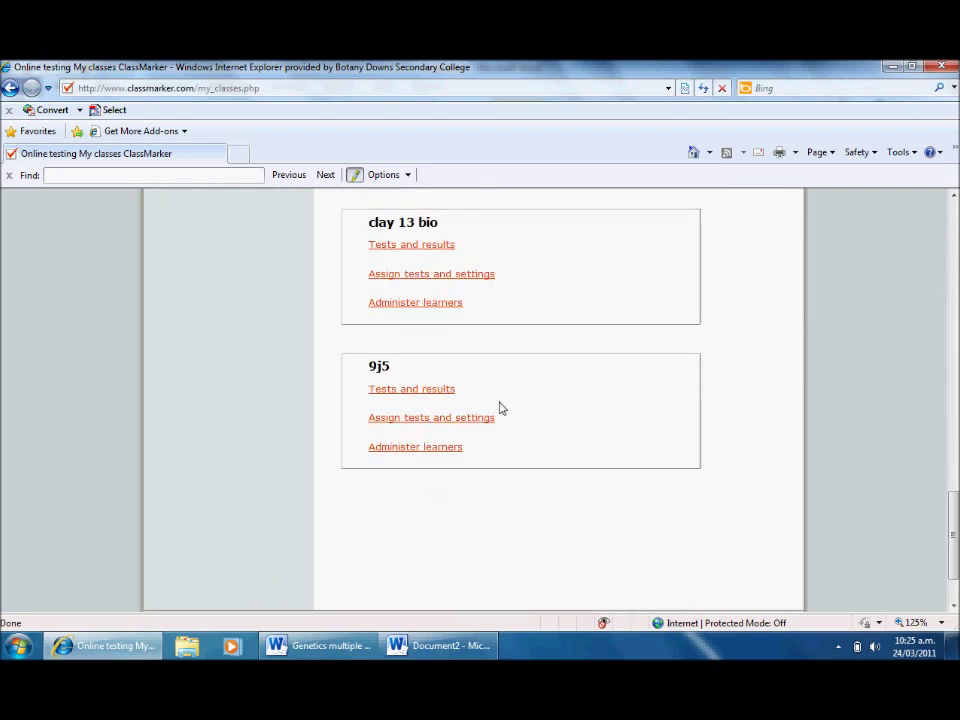
click(377, 390)
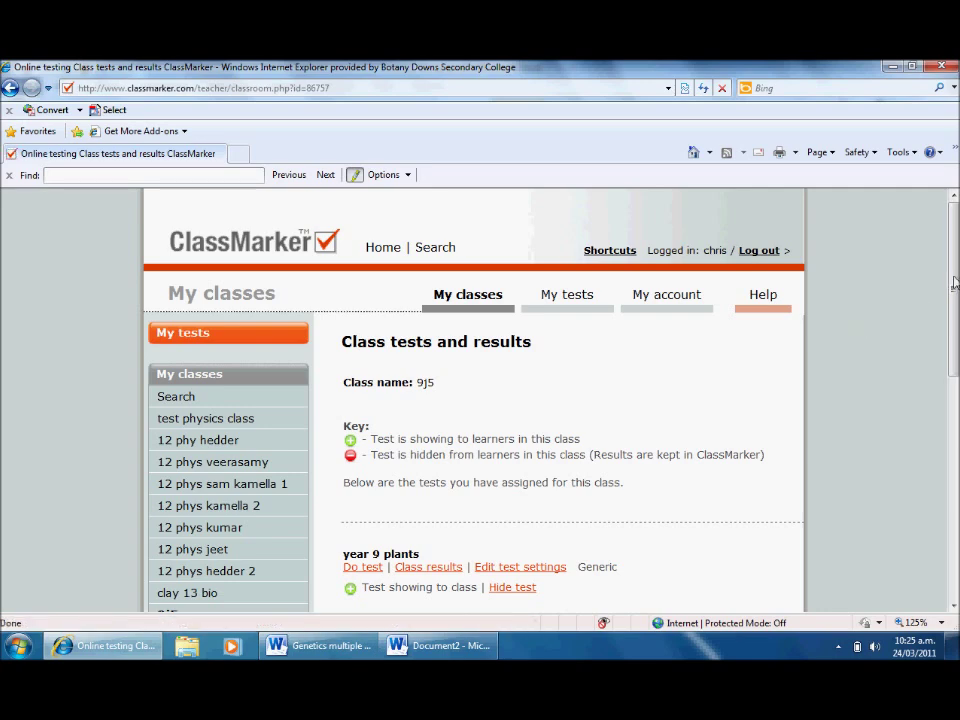
drag(954, 284, 953, 356)
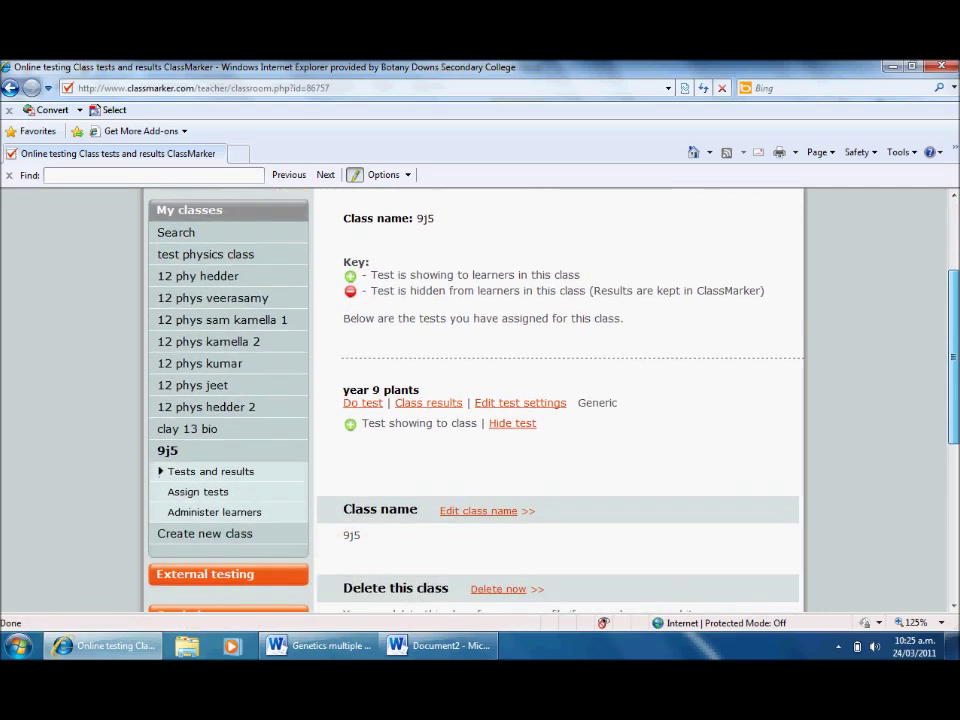
click(449, 404)
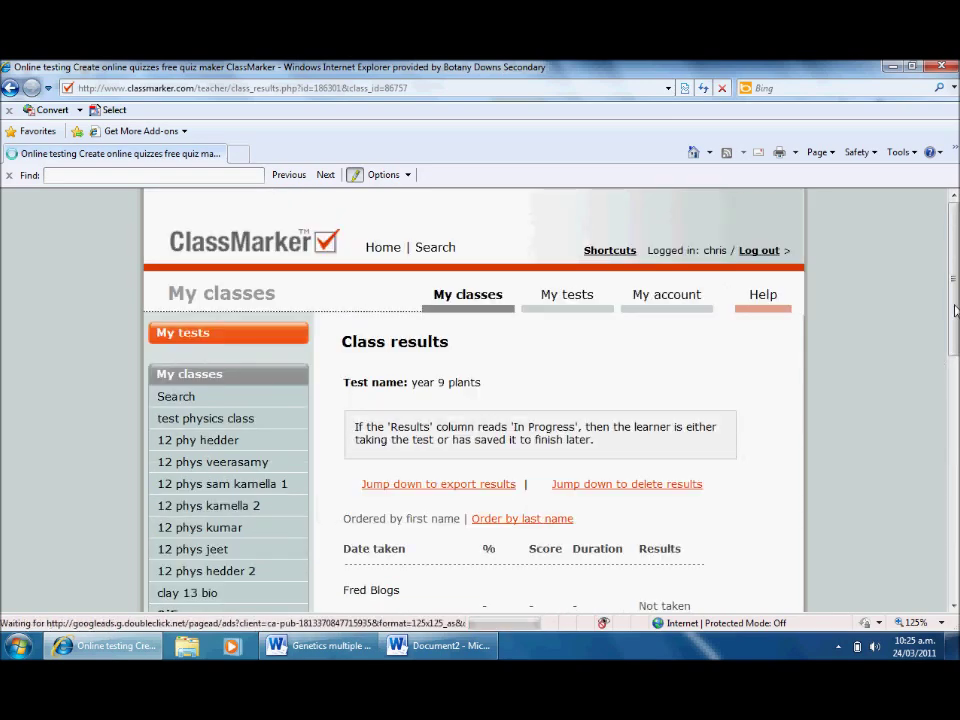
- Download all year 9 plants results to Excel and open the .xls file directly
scroll(954, 312, down, 3)
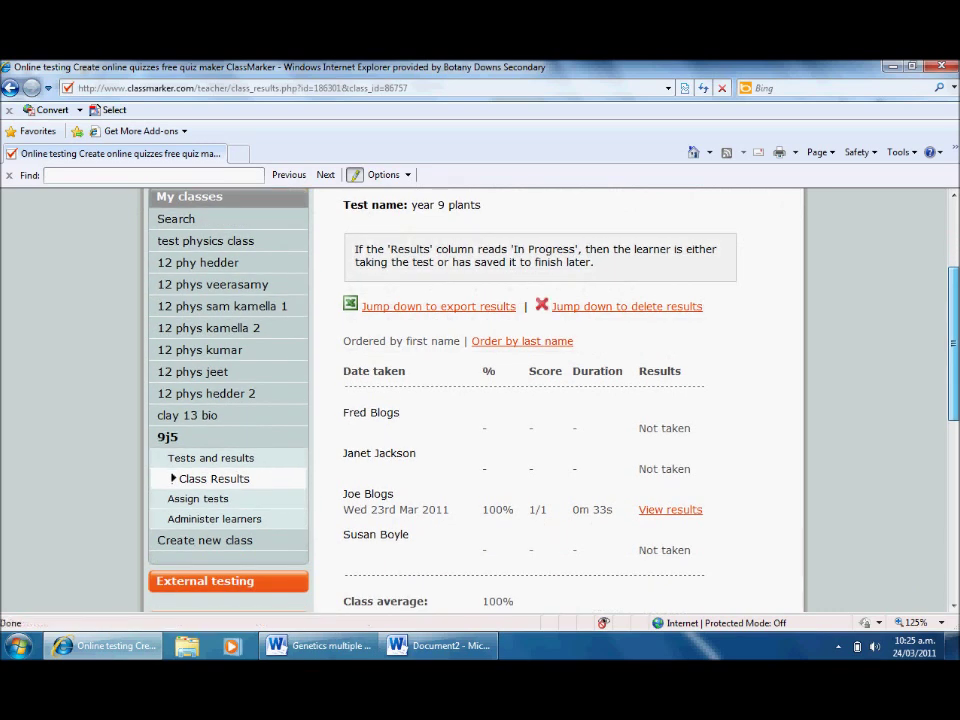
scroll(480, 400, up, 1)
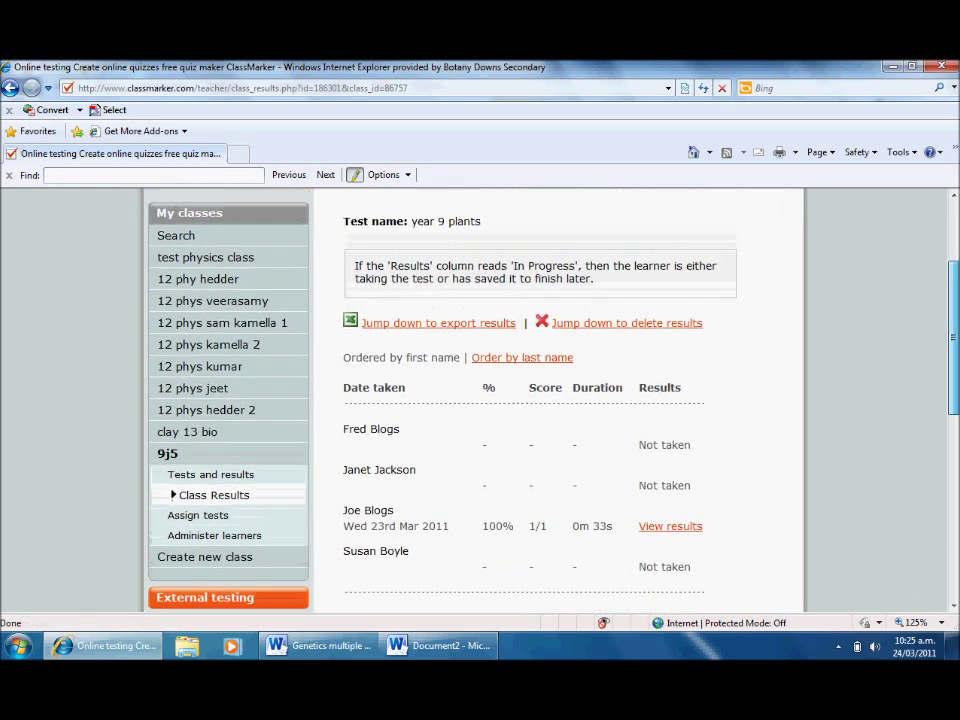
click(460, 328)
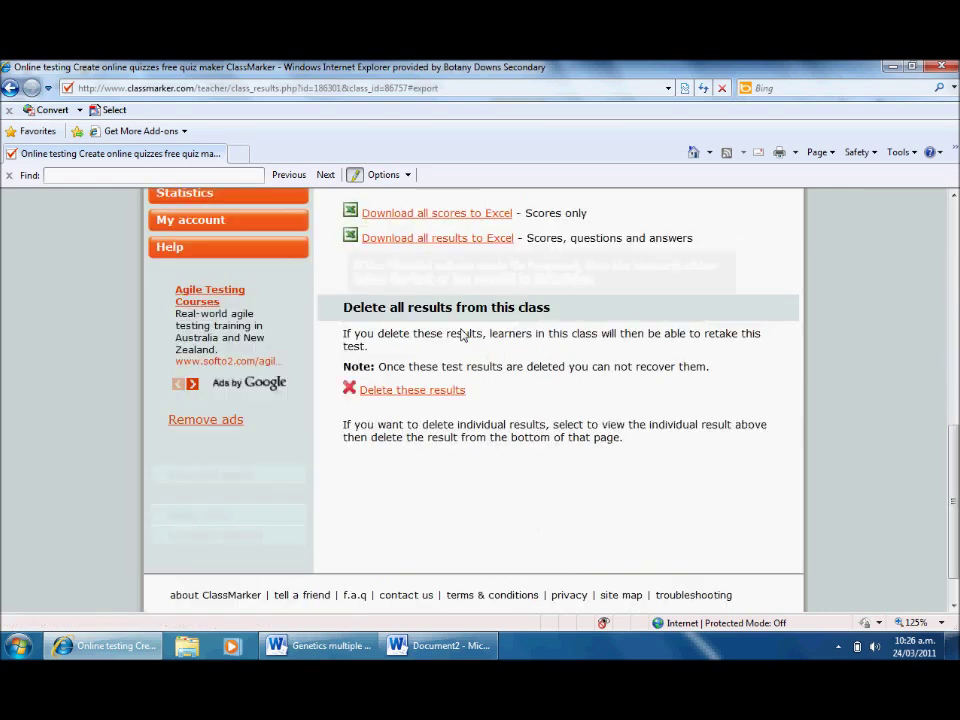
click(462, 239)
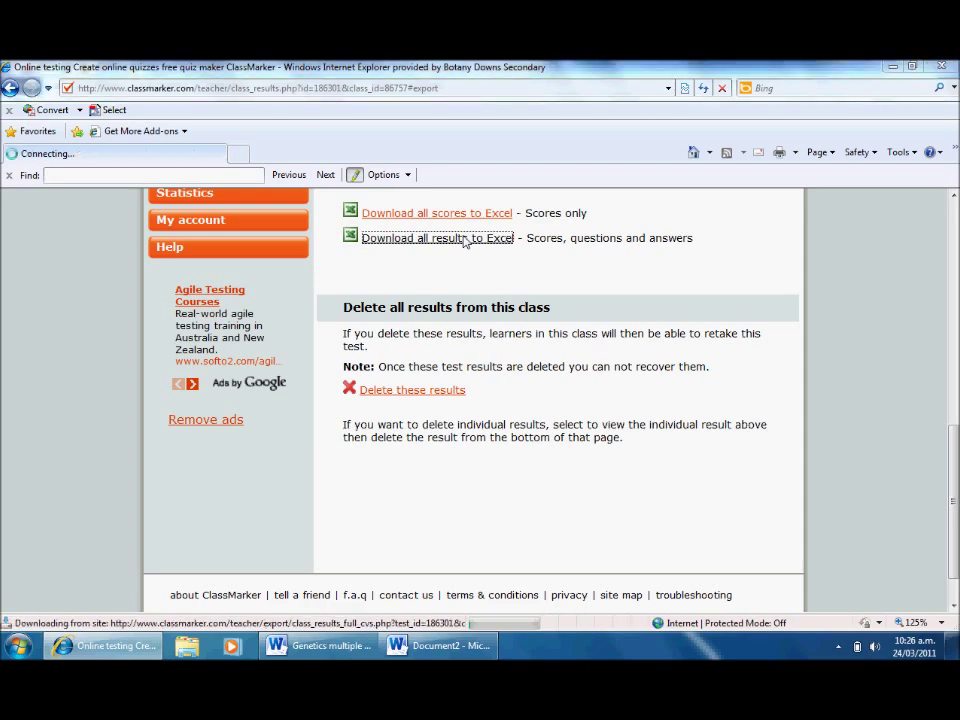
click(462, 364)
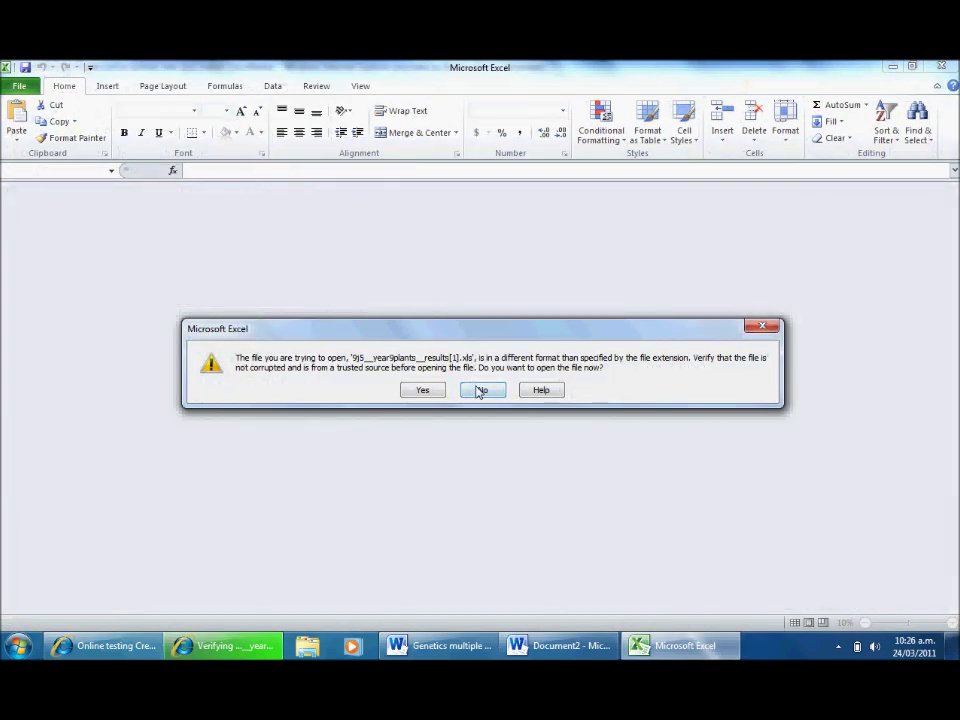
- Accept the format warning to open the 9j5 year 9 plants results, then return to Internet Explorer
click(422, 390)
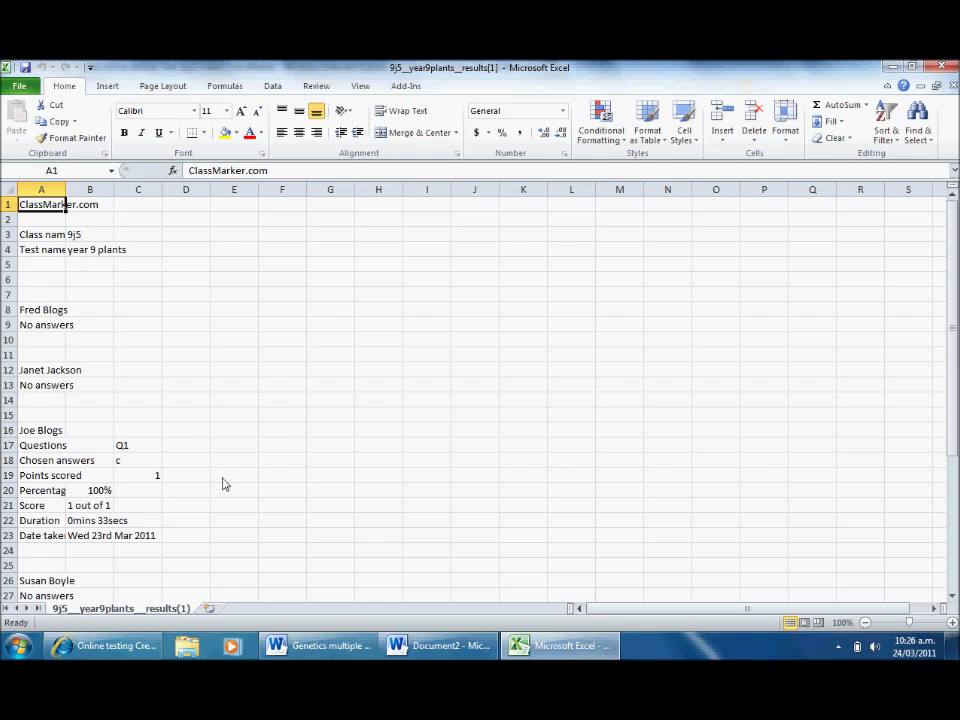
click(152, 652)
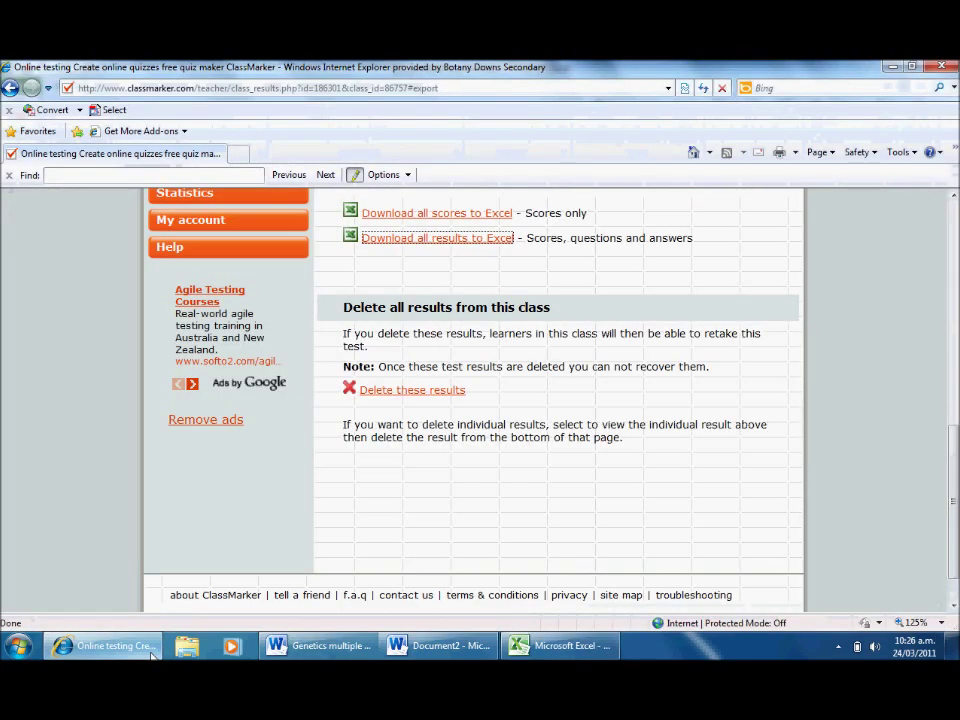